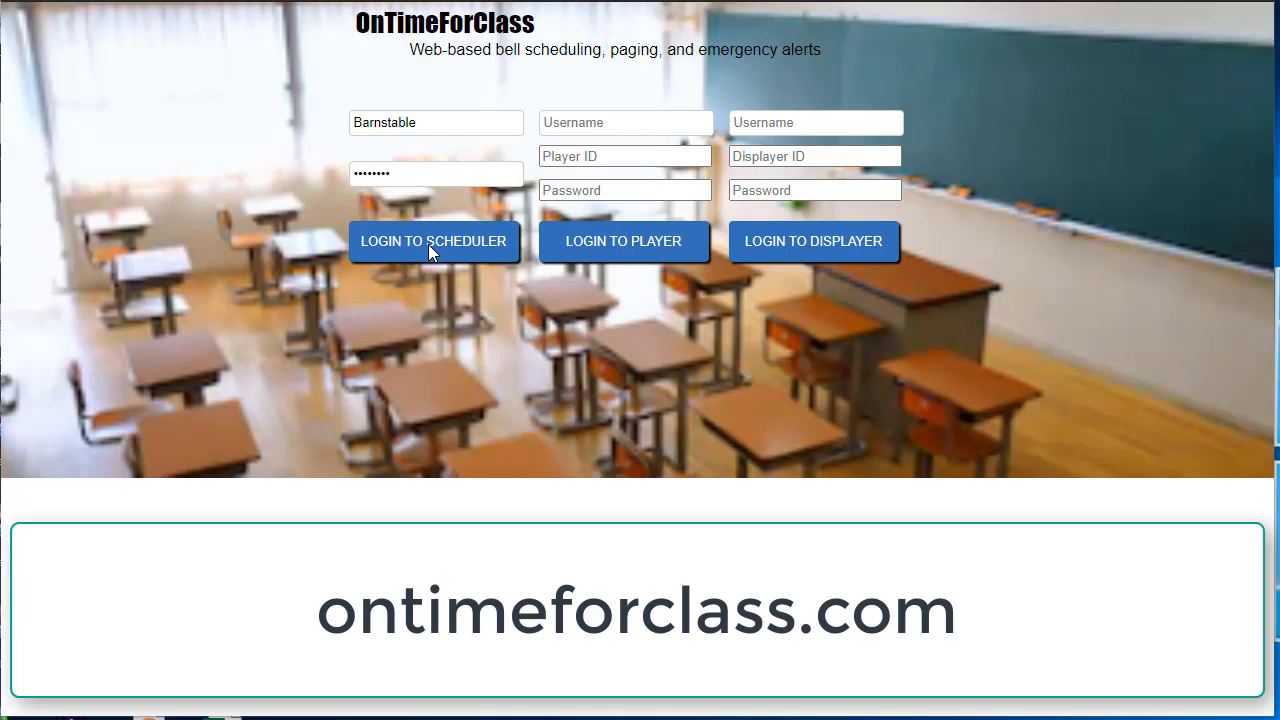
Step: Log in to the scheduler and open the page for managing tones, images and videos
left_click(428, 244)
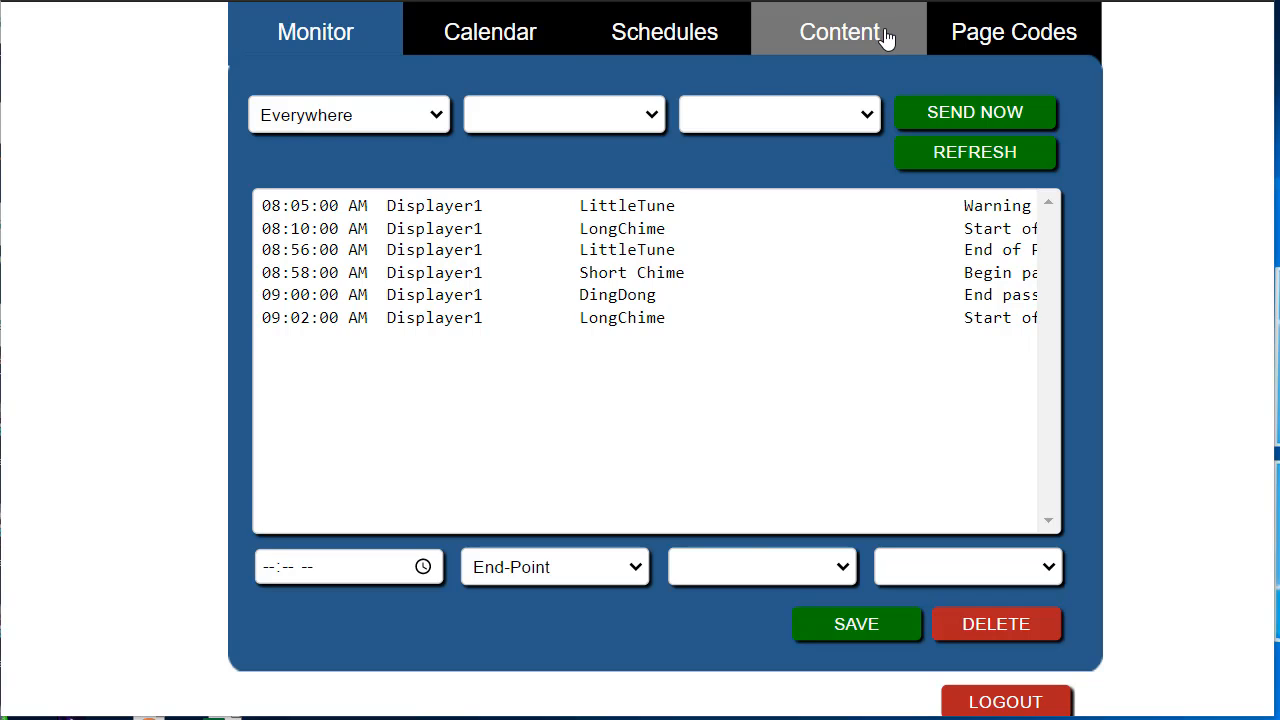
left_click(886, 36)
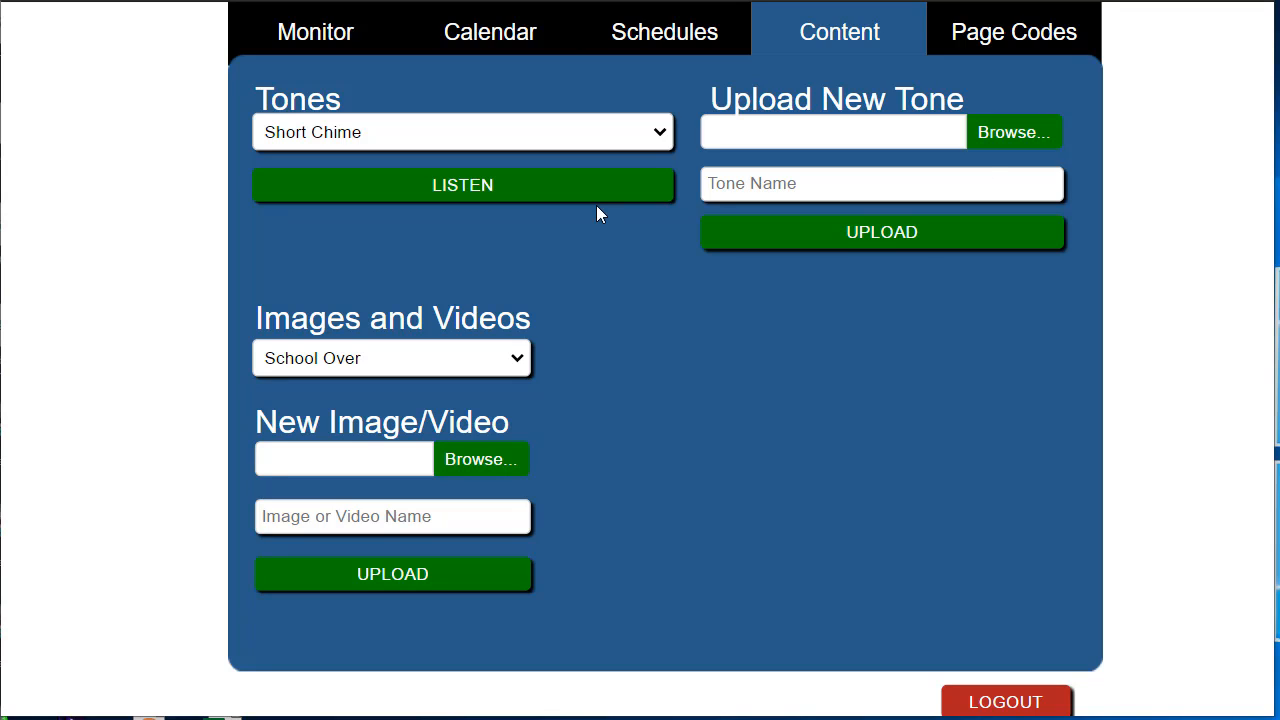
Step: Listen to the existing DingDong tone and the Short Chime tone
left_click(659, 134)
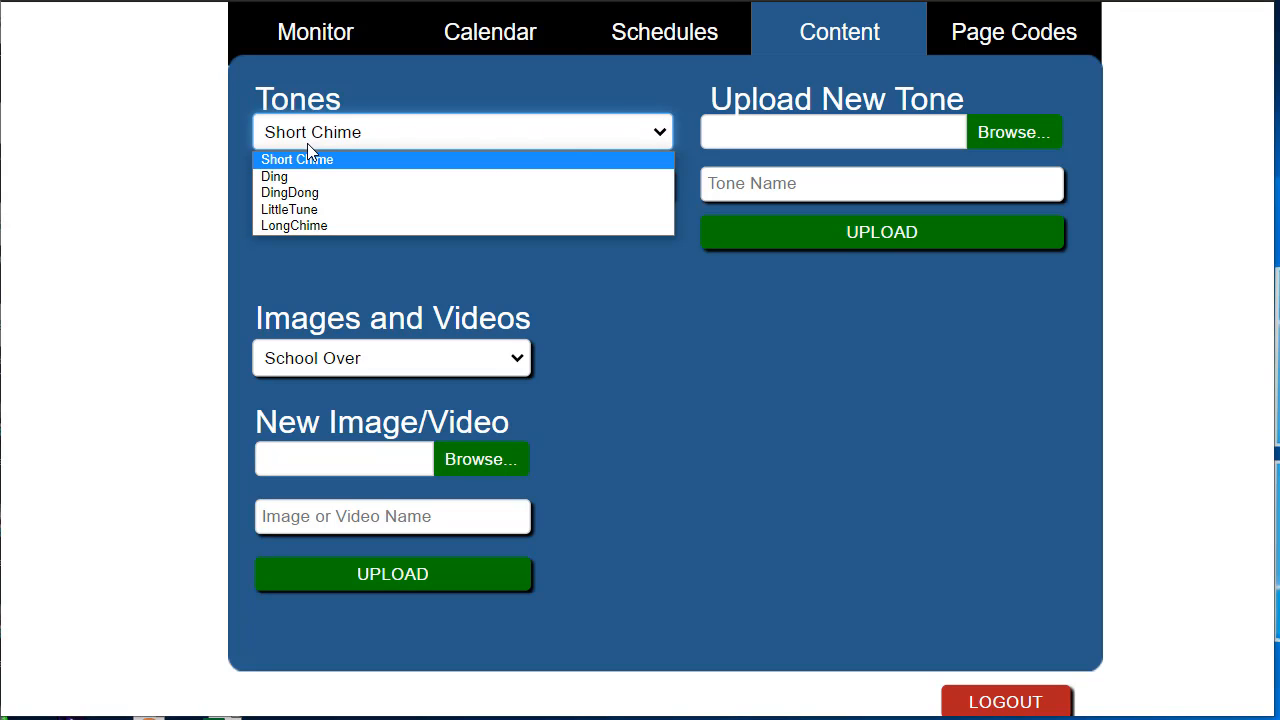
left_click(313, 195)
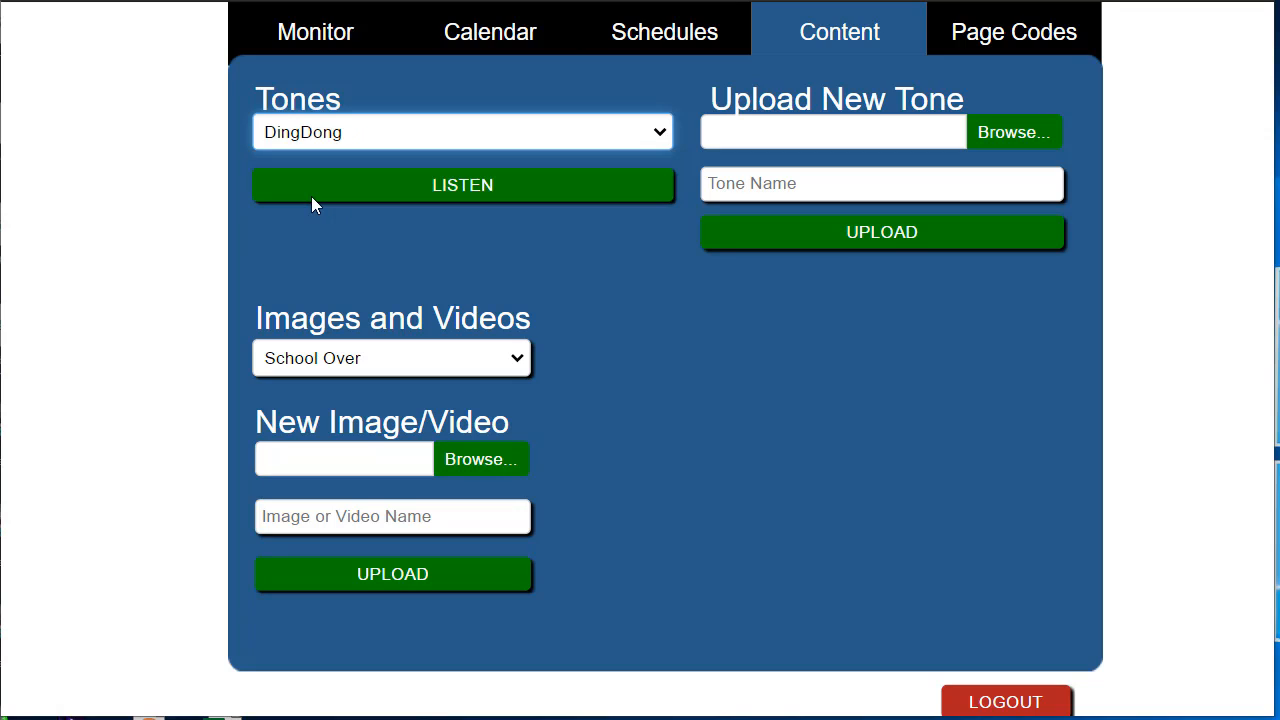
left_click(473, 187)
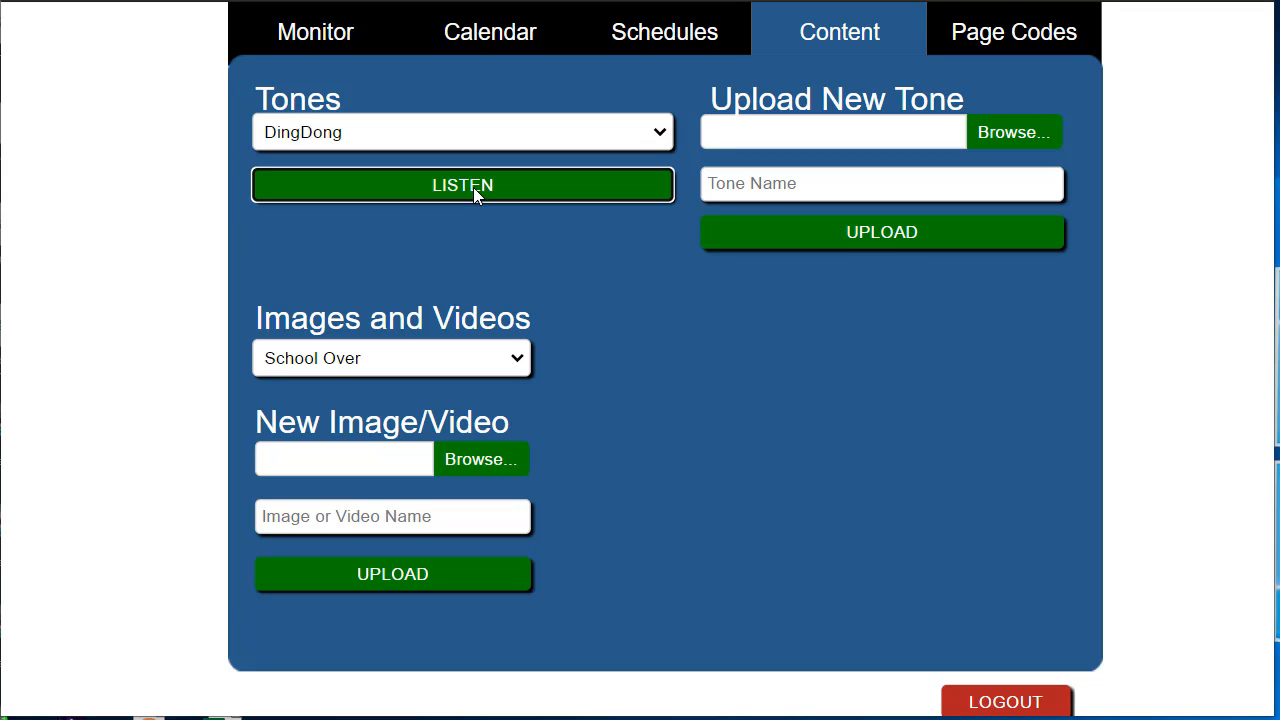
left_click(665, 134)
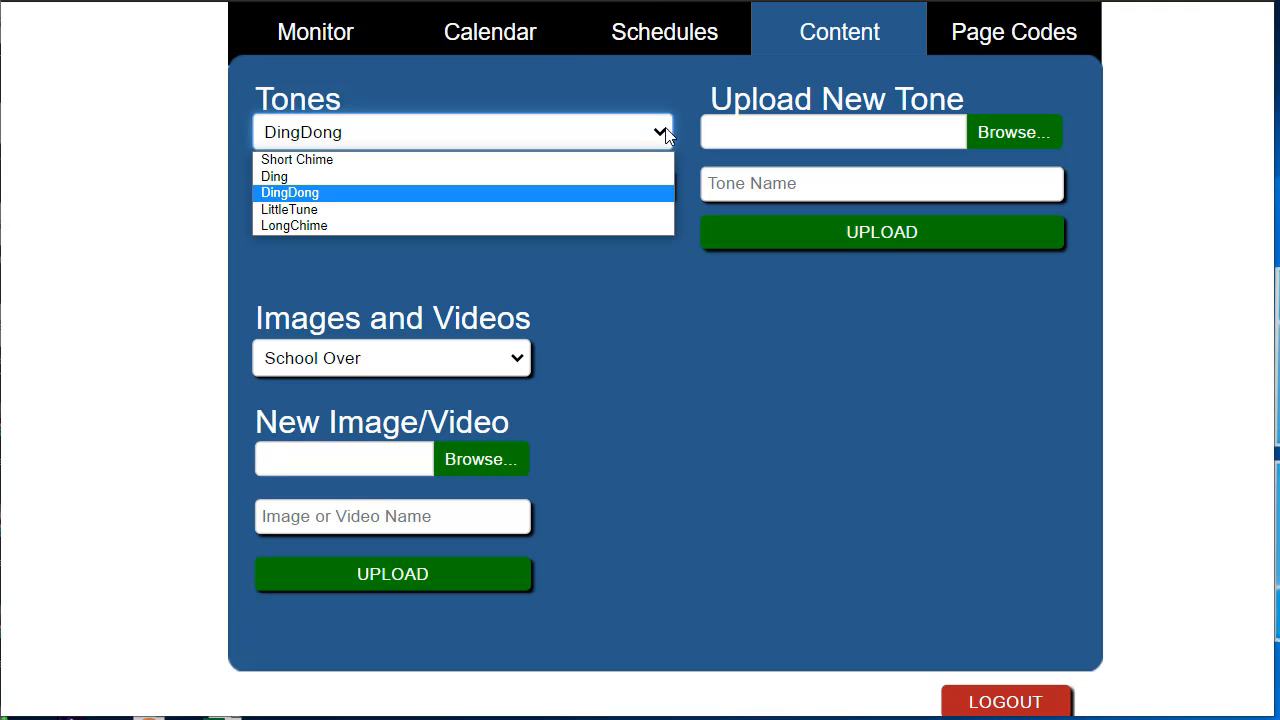
left_click(488, 159)
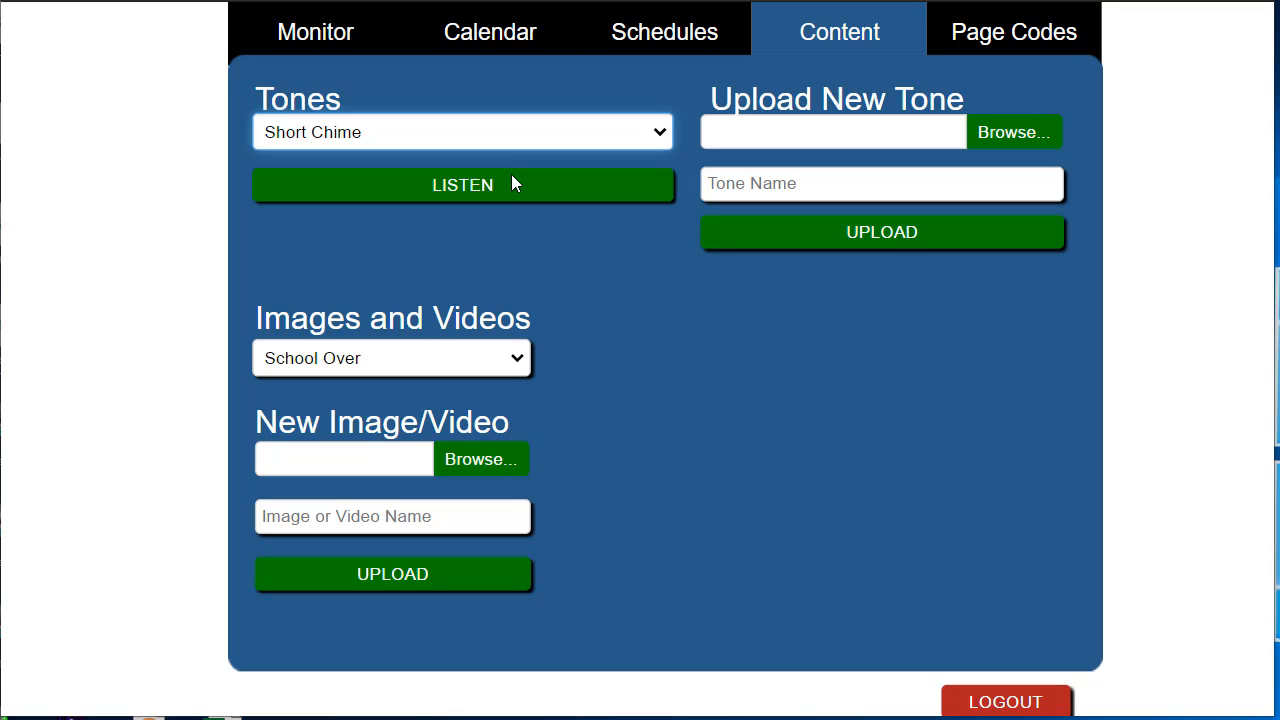
left_click(511, 178)
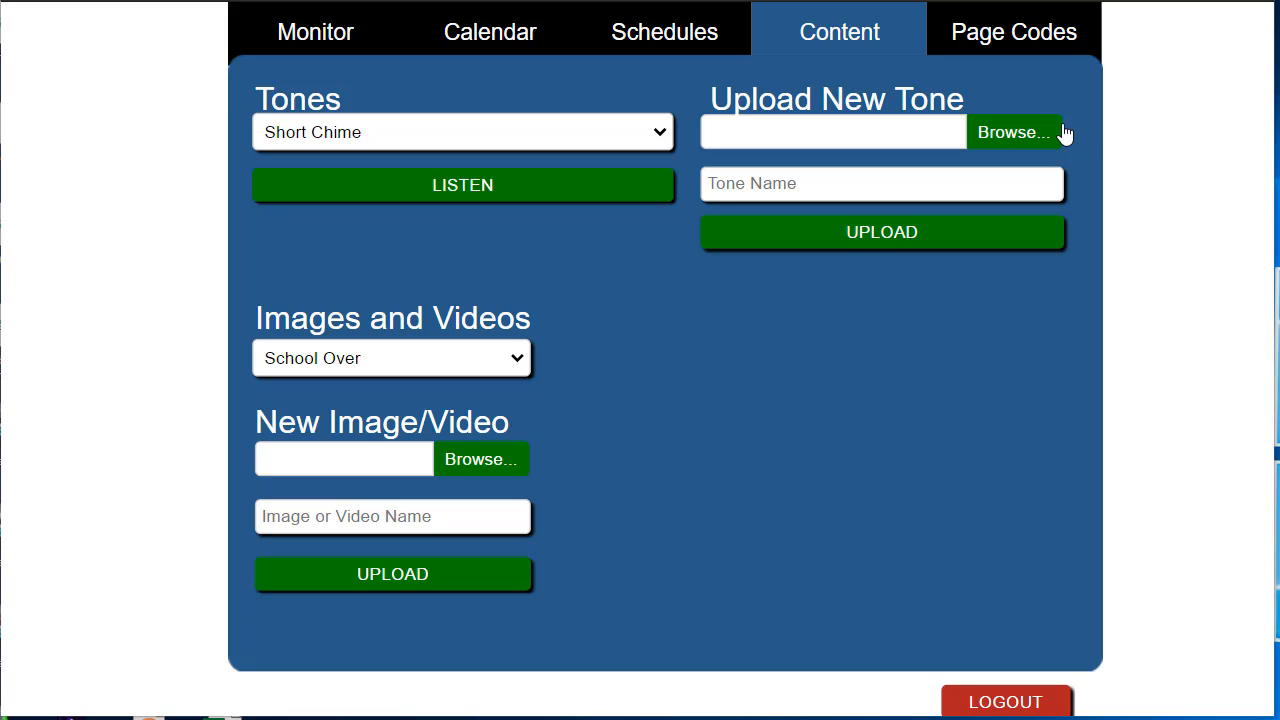
Step: Choose Ding.wav as the file for a new tone, name it Ding, and check the list of existing tones
left_click(1003, 137)
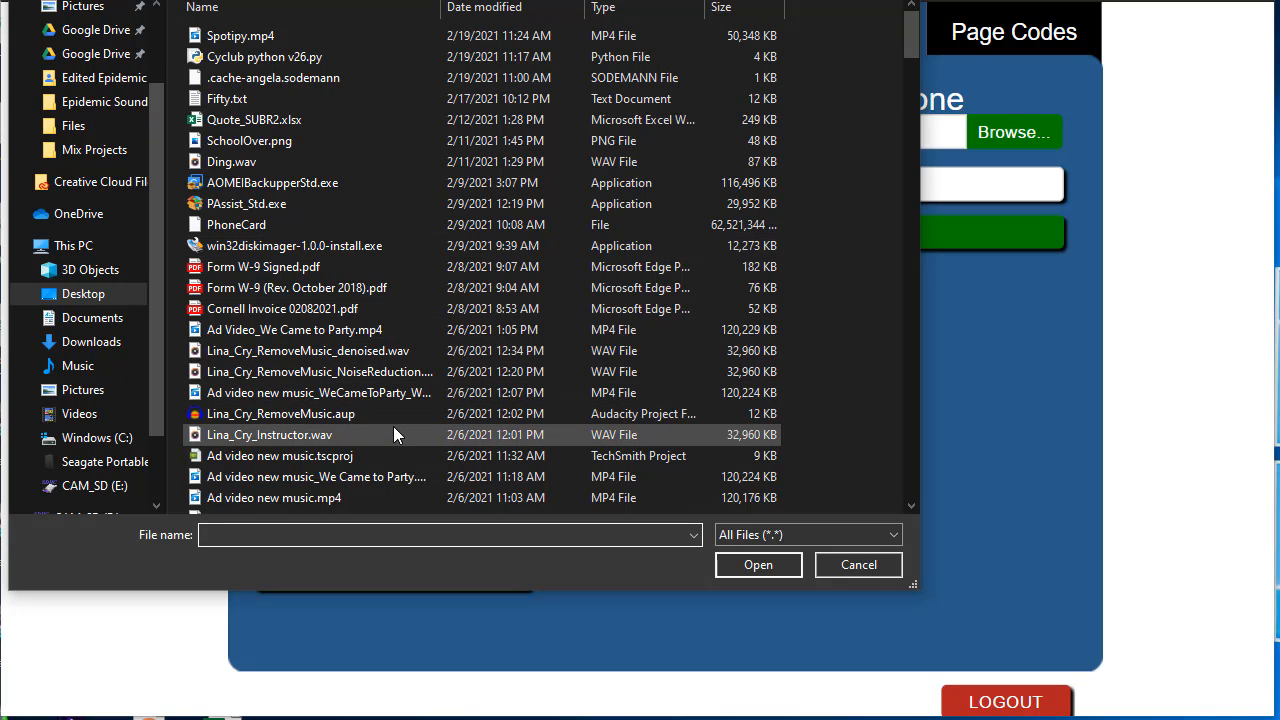
left_click(421, 161)
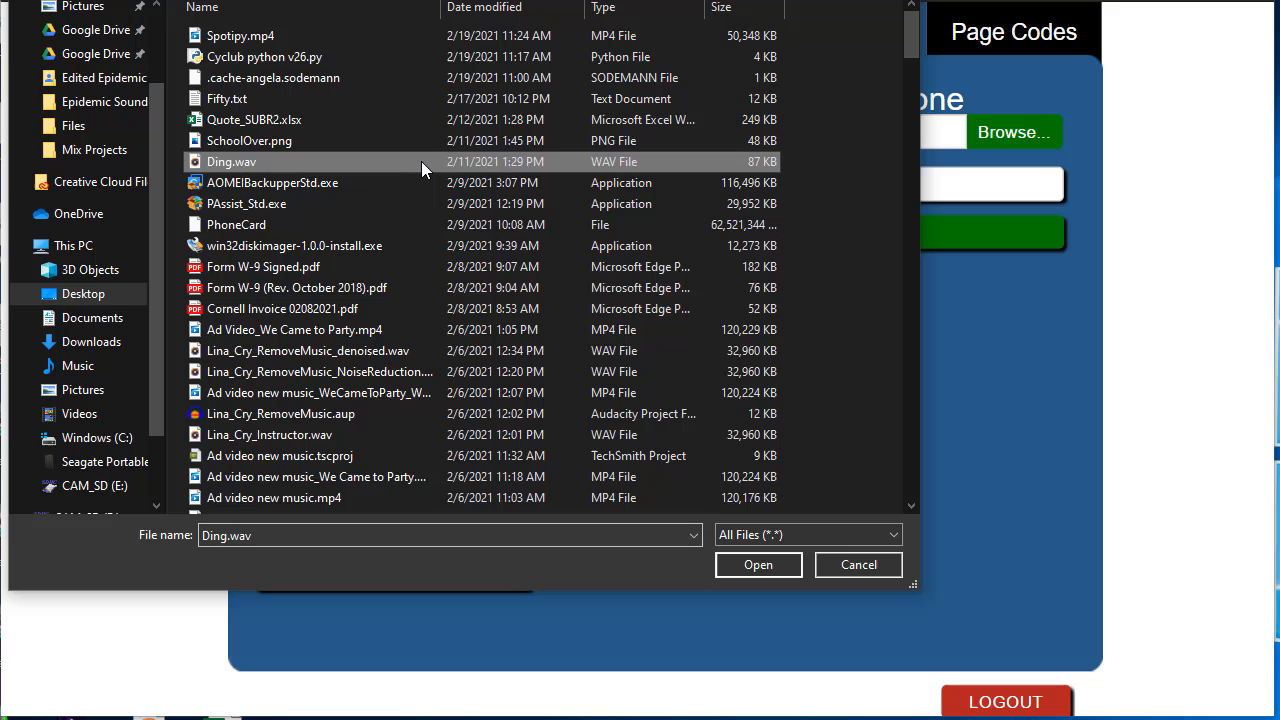
left_click(771, 567)
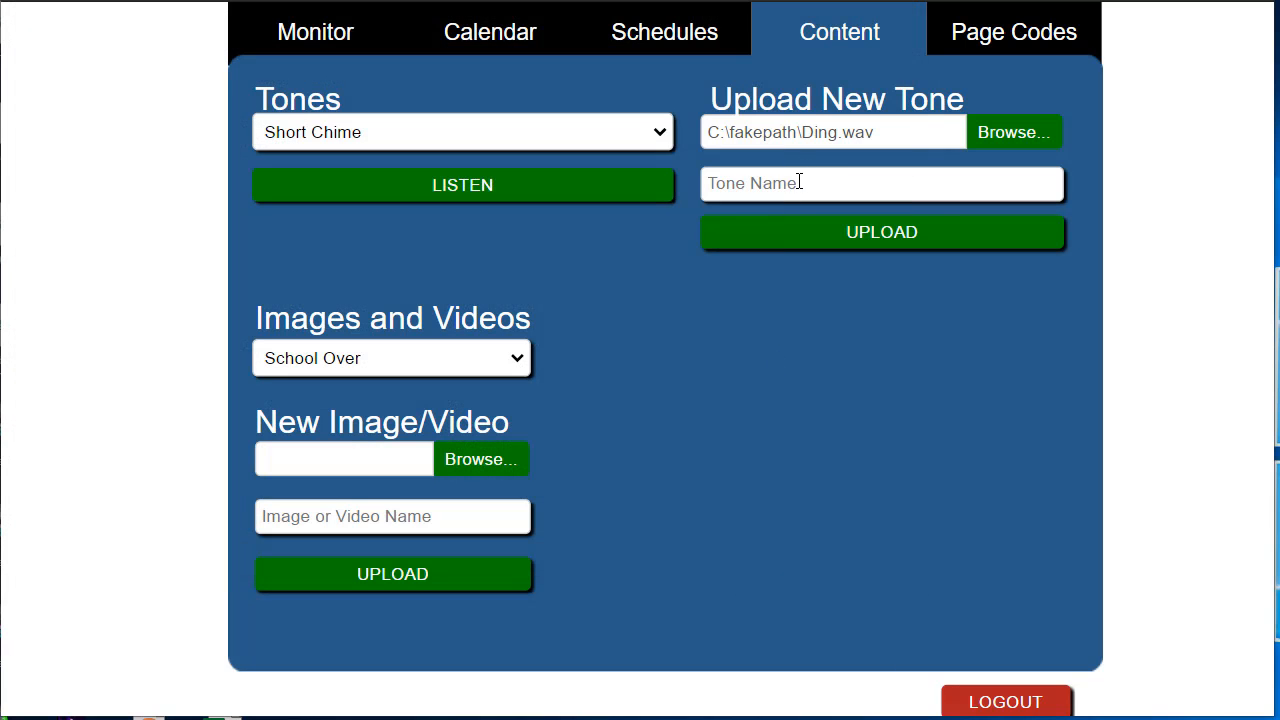
left_click(799, 182)
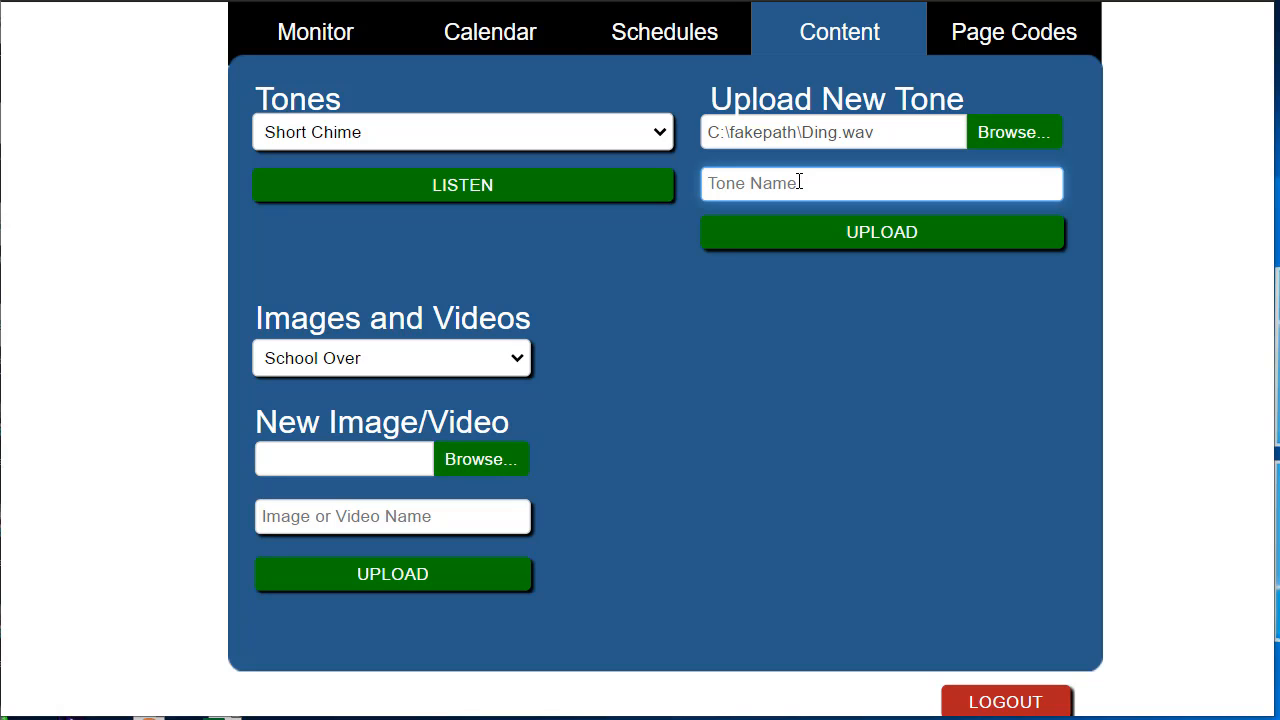
type("Ding")
left_click(663, 133)
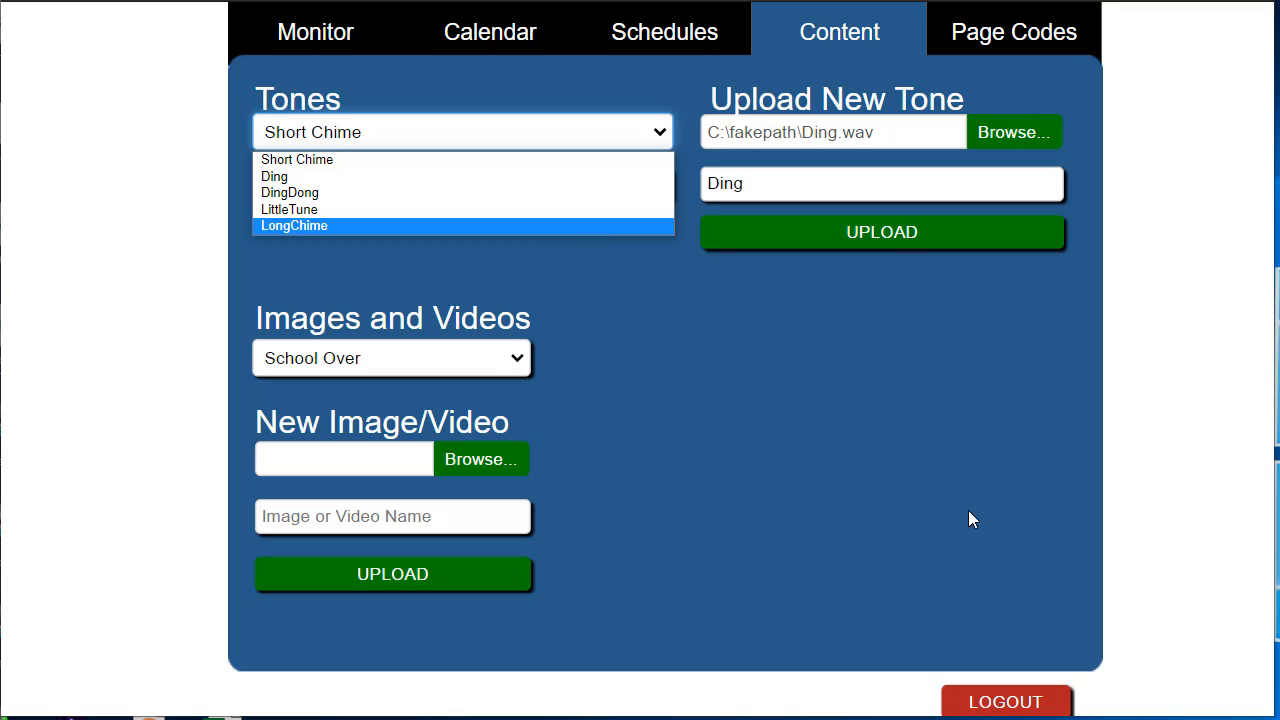
left_click(1116, 438)
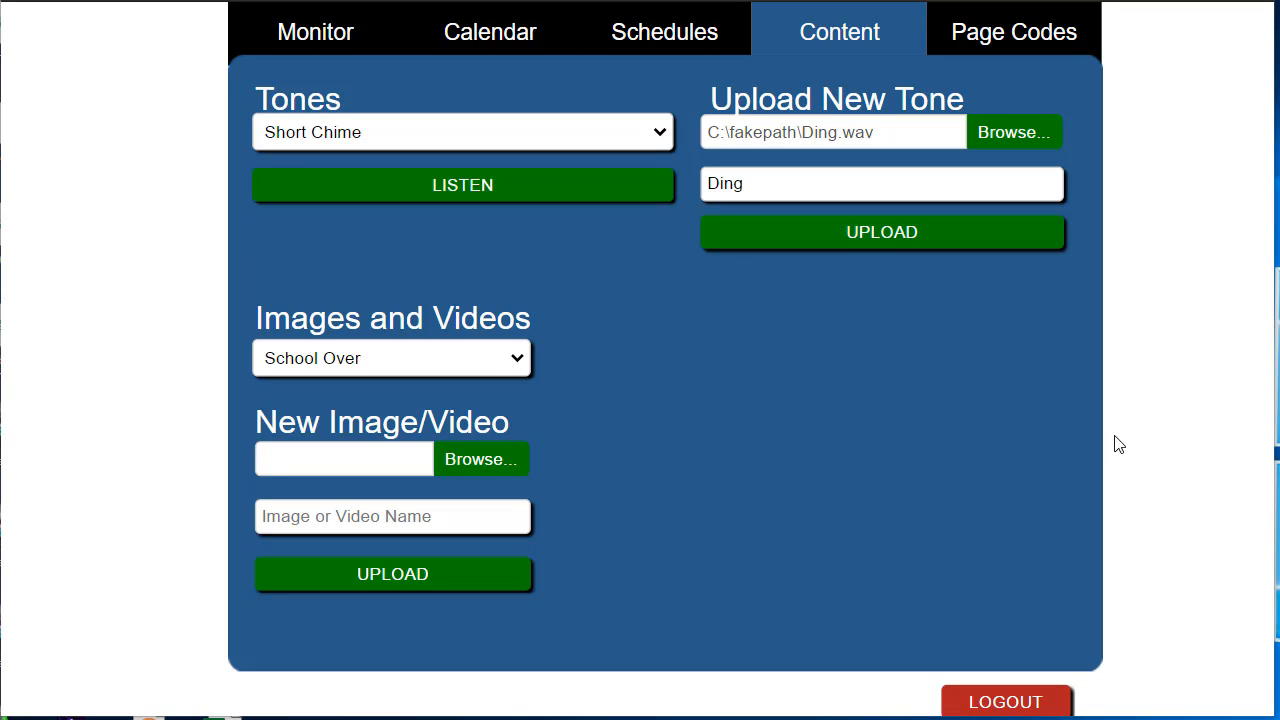
Step: Open the Monday-Thursday schedule and examine its bell events, including the 08:05 AM warning bell and the 08:56 AM start of Period 2
left_click(698, 40)
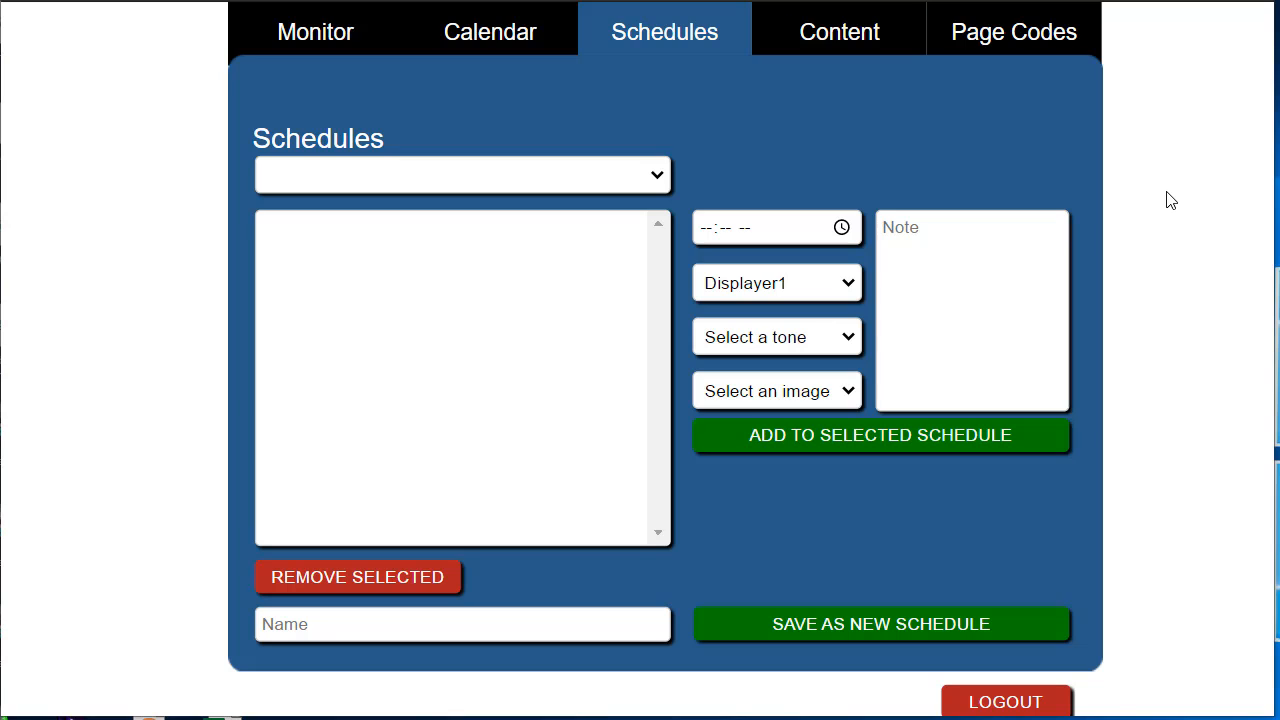
left_click(657, 180)
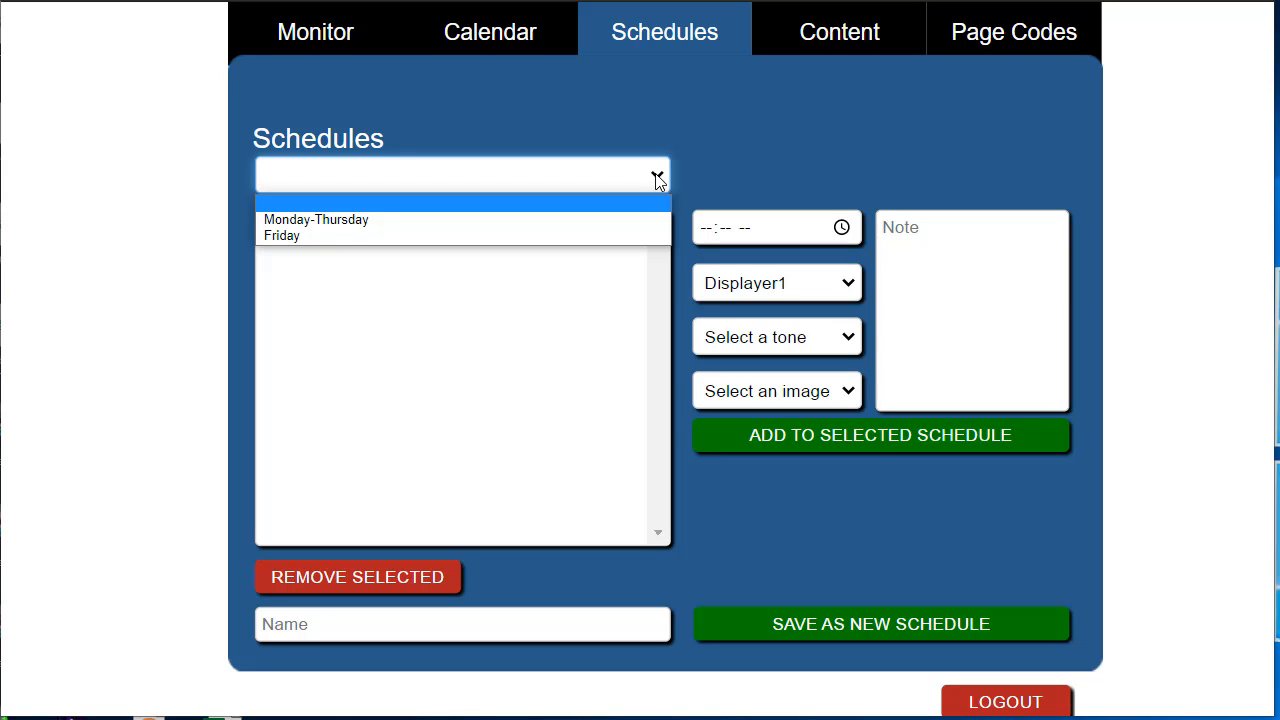
left_click(386, 229)
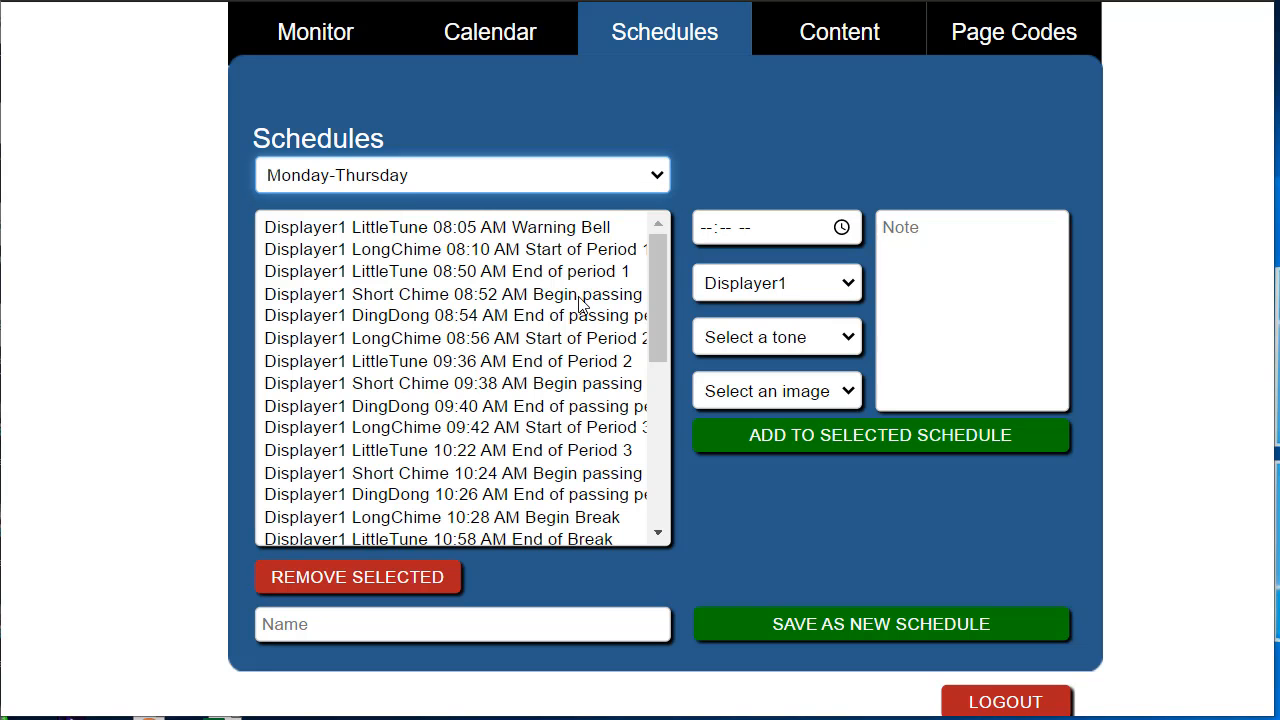
scroll(580, 300, "down", 3)
scroll(580, 300, "down", 3)
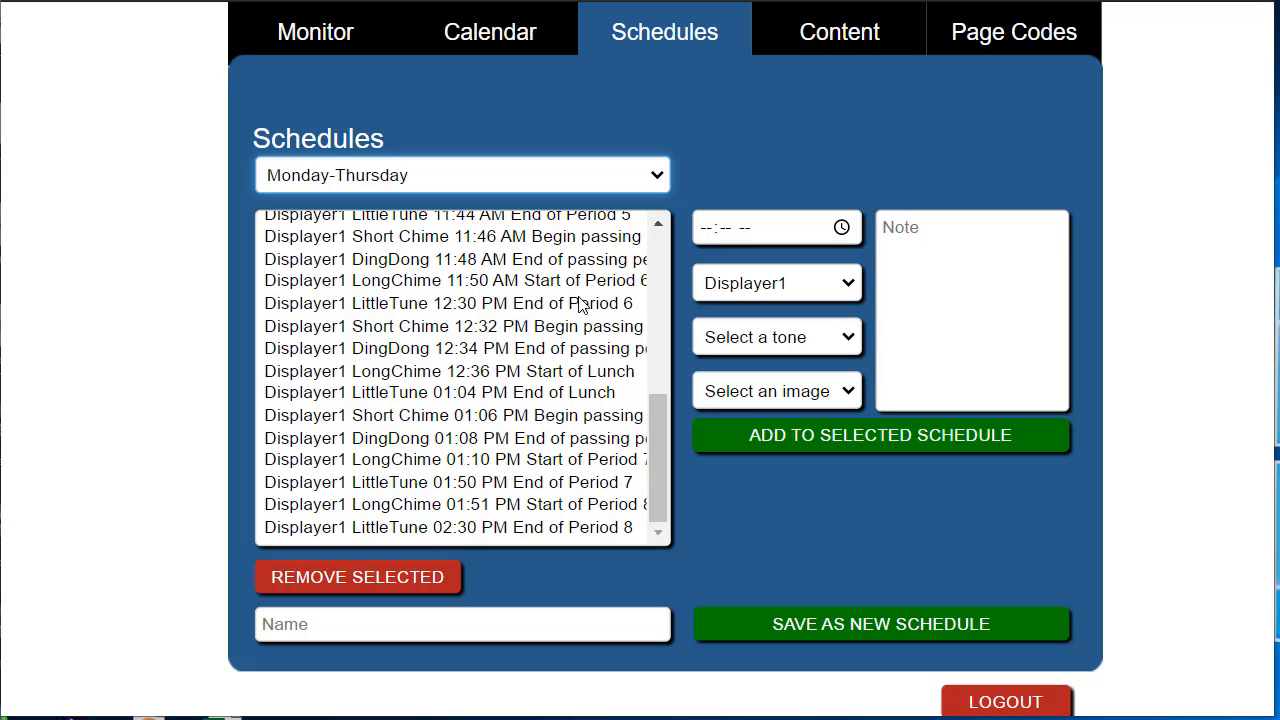
scroll(580, 305, "up", 6)
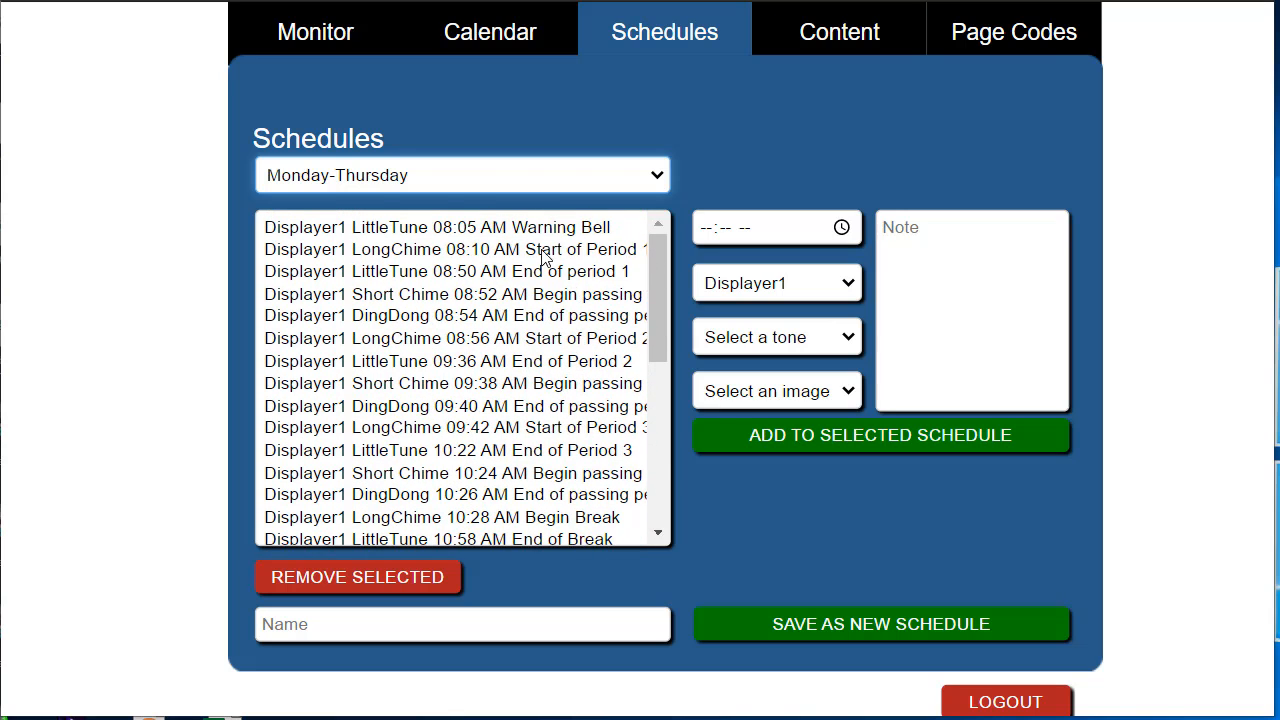
left_click(393, 237)
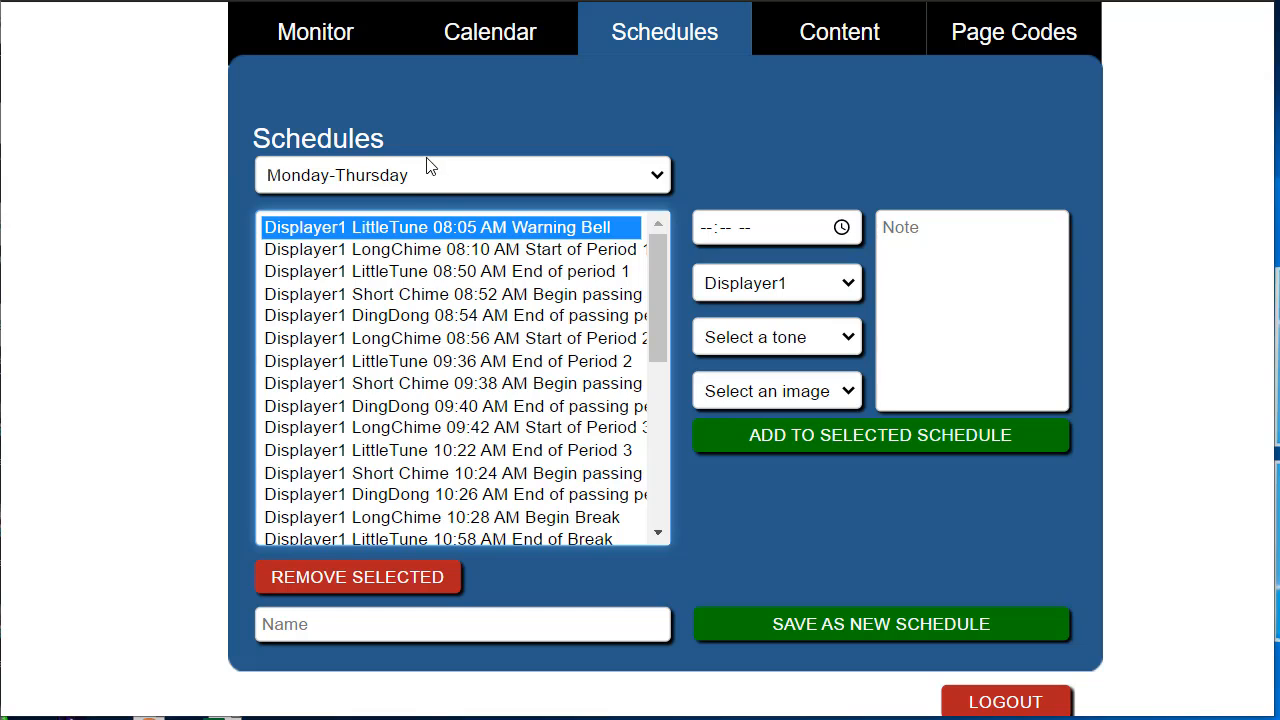
left_click(455, 341)
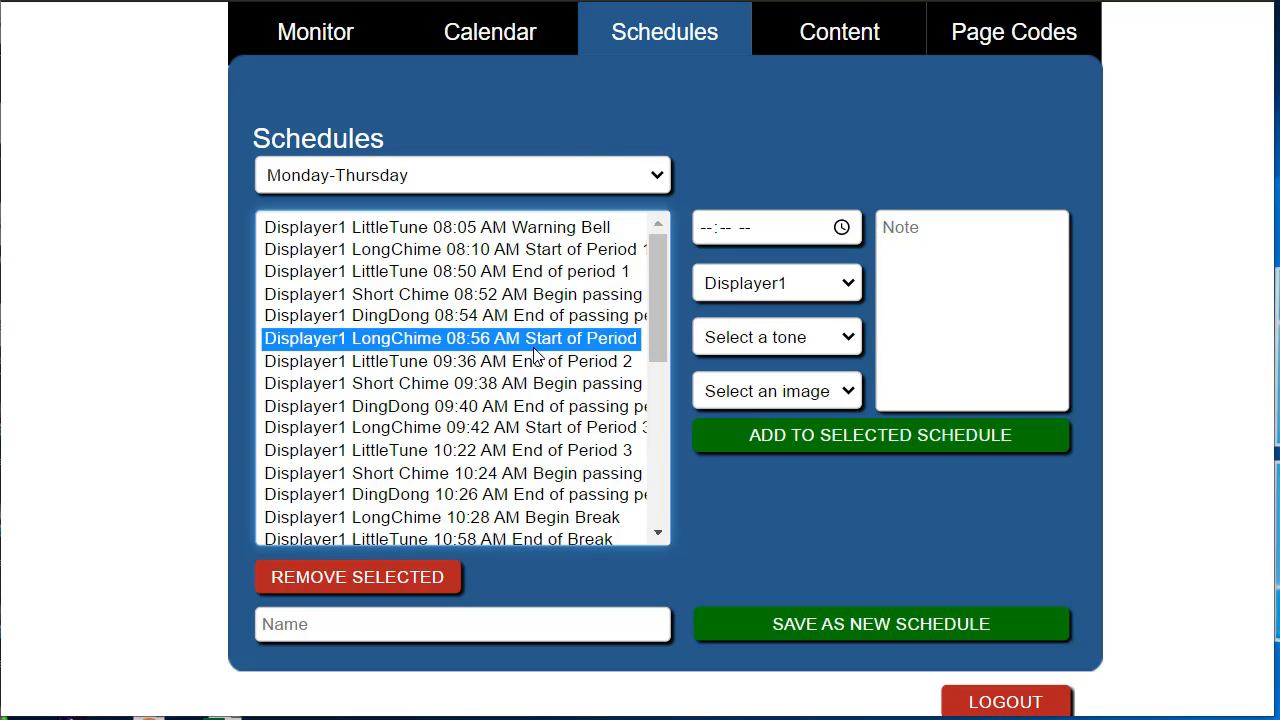
Step: Add an 08:25 AM event to the Monday-Thursday schedule on Displayer1 with the LittleTune tone and the note "Begin first period"
left_click(706, 230)
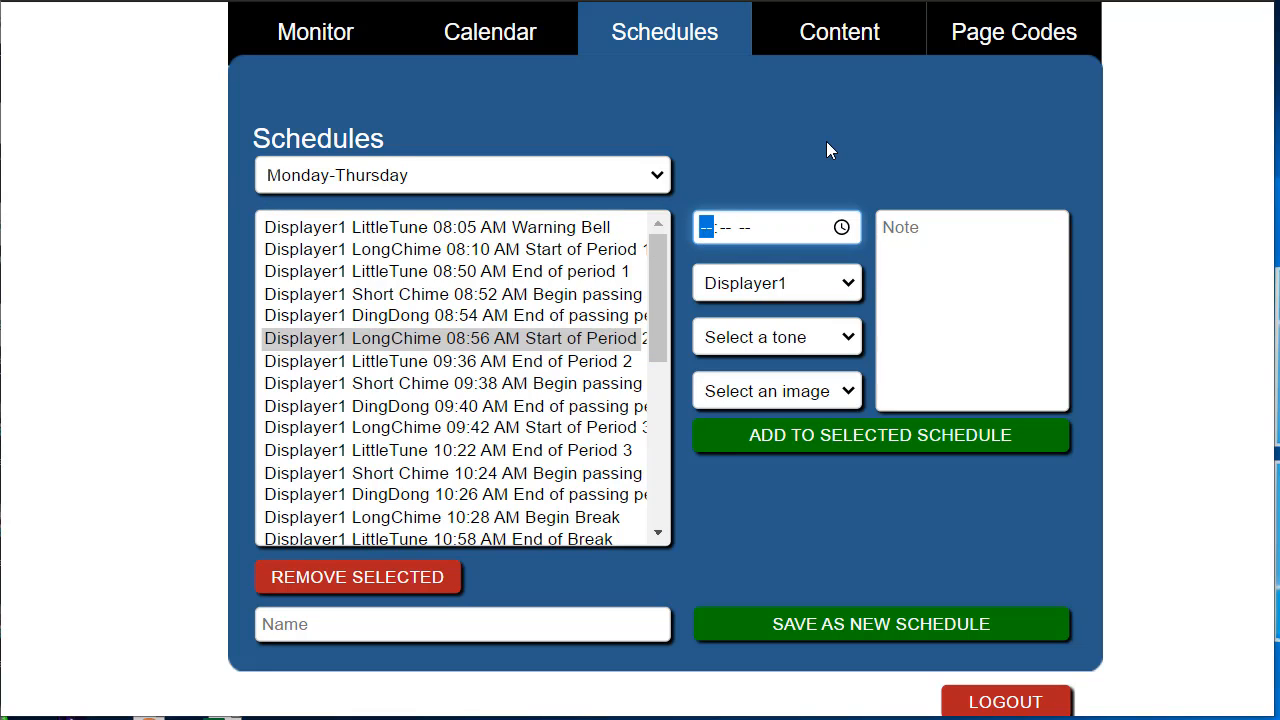
type("08:25a")
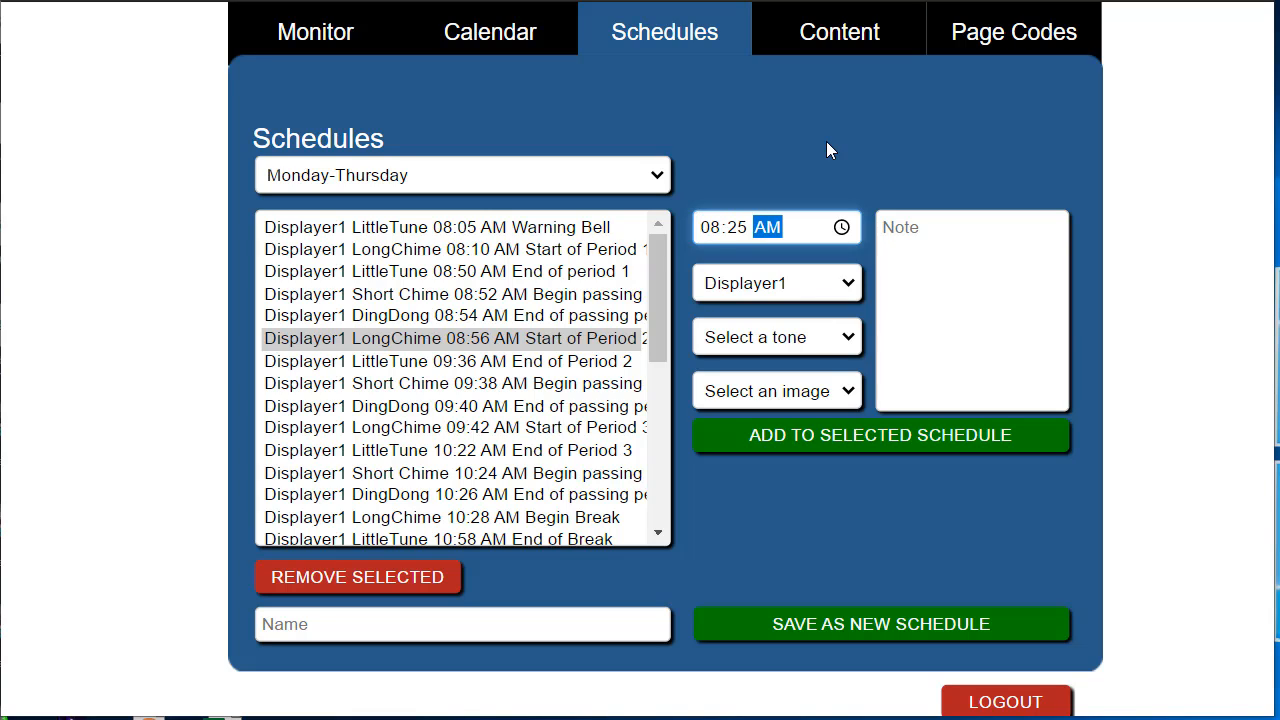
left_click(852, 285)
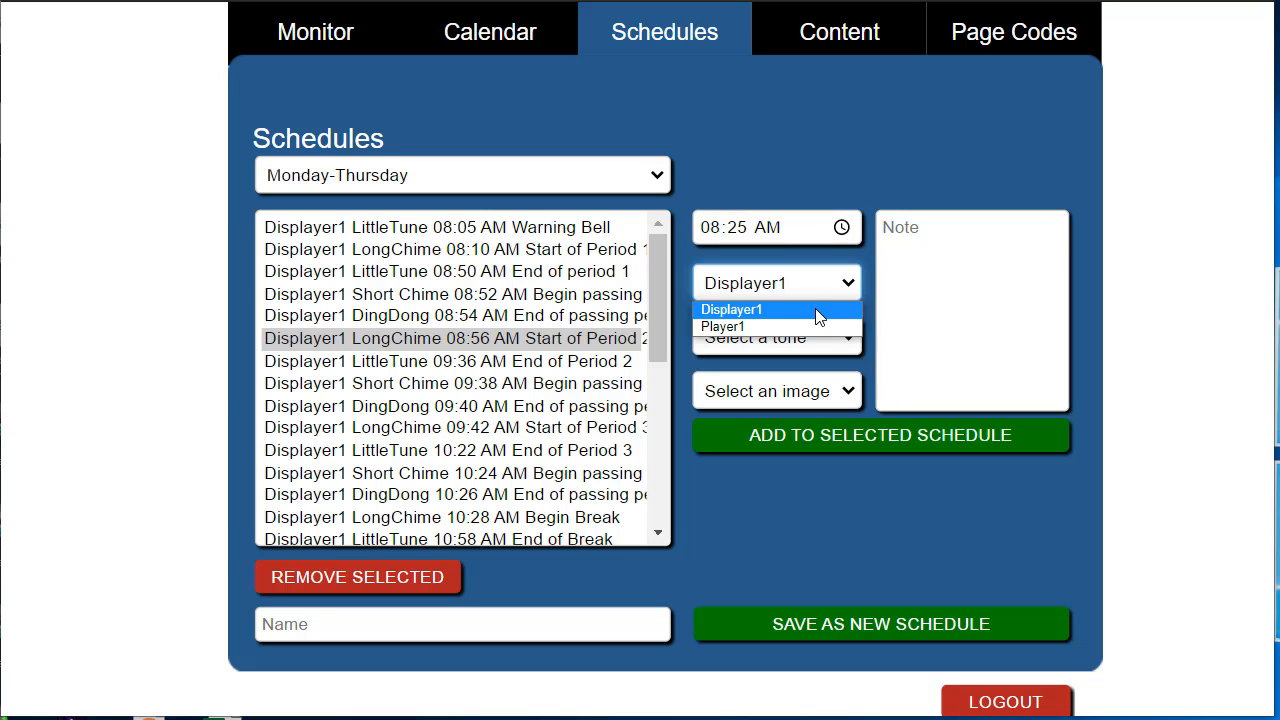
left_click(820, 310)
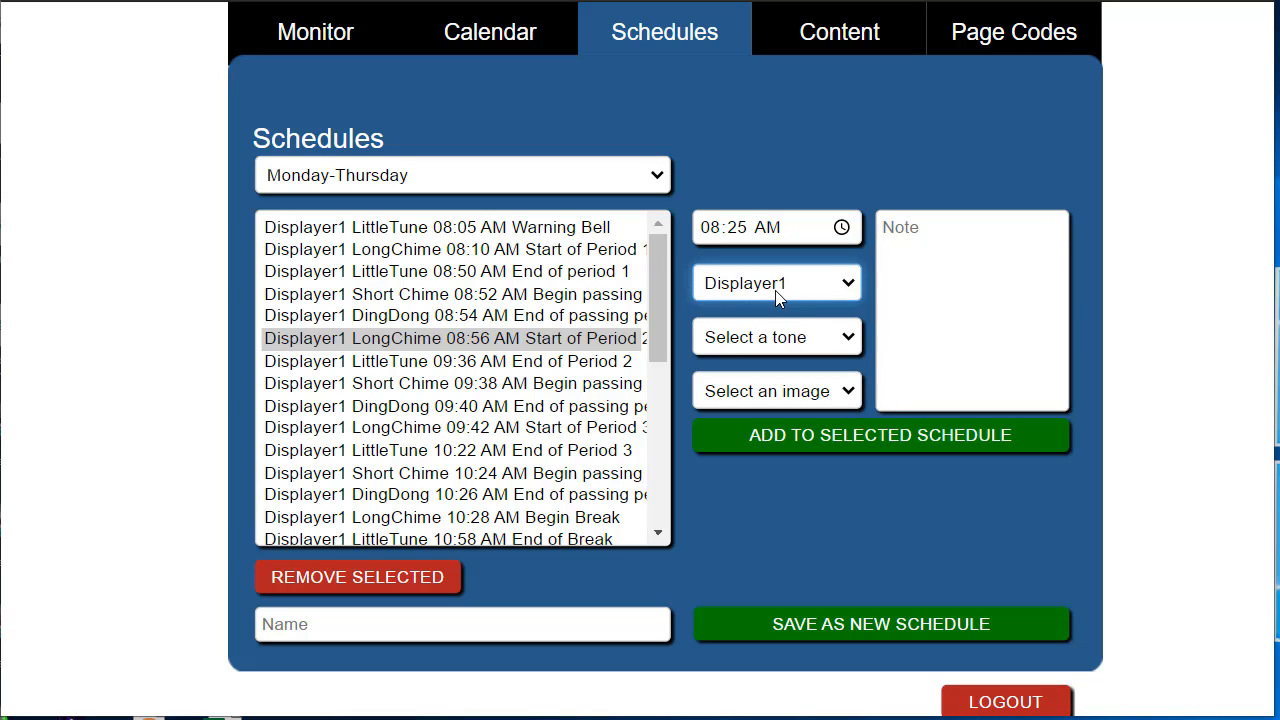
left_click(849, 339)
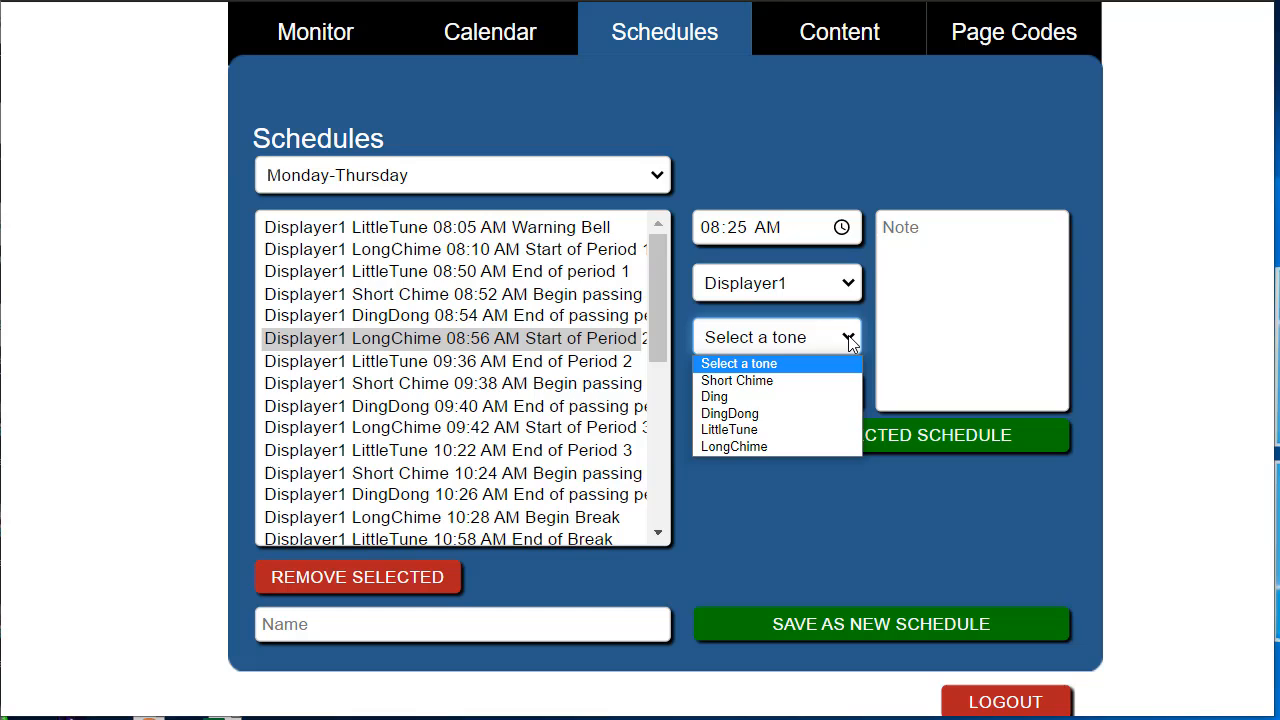
left_click(816, 429)
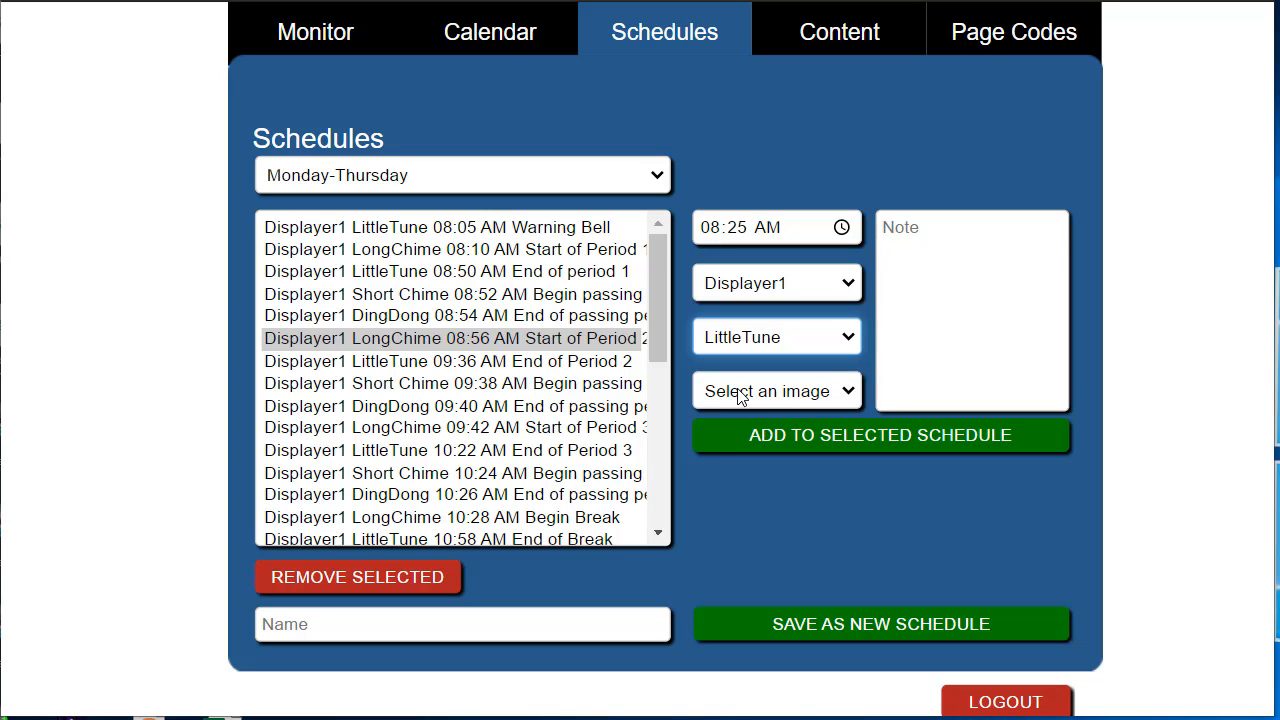
left_click(925, 228)
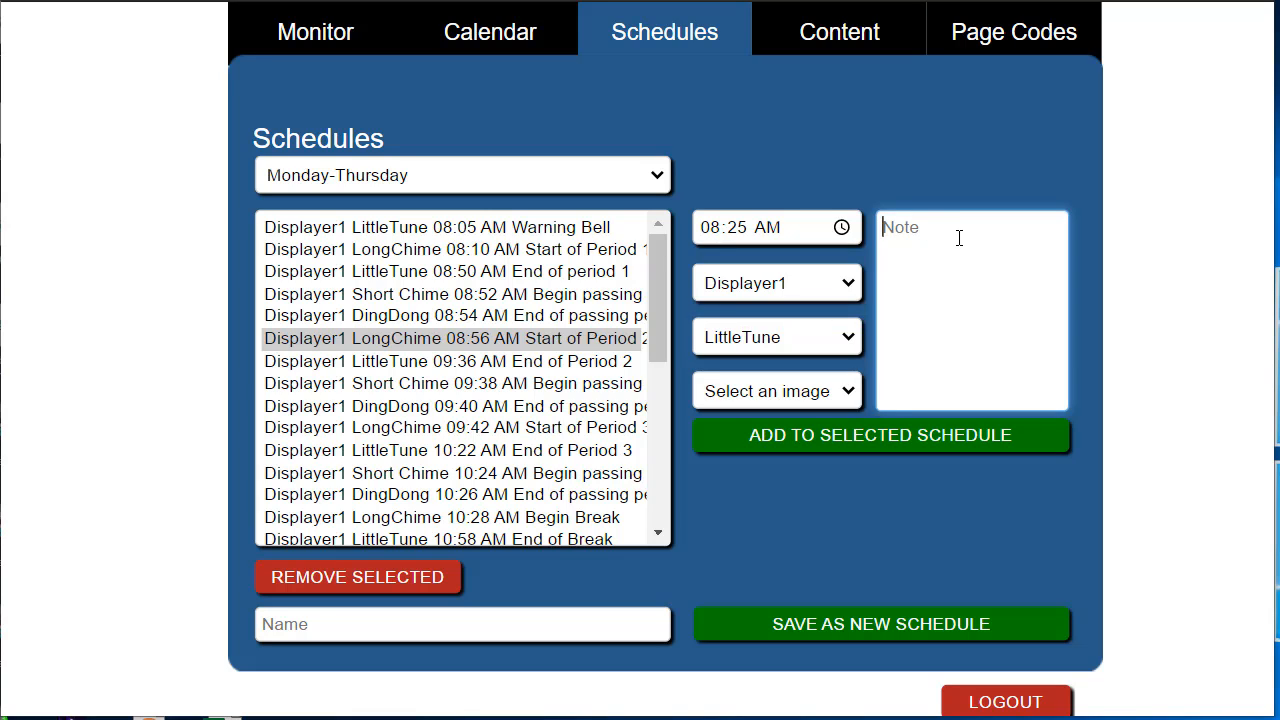
type("Begin first period")
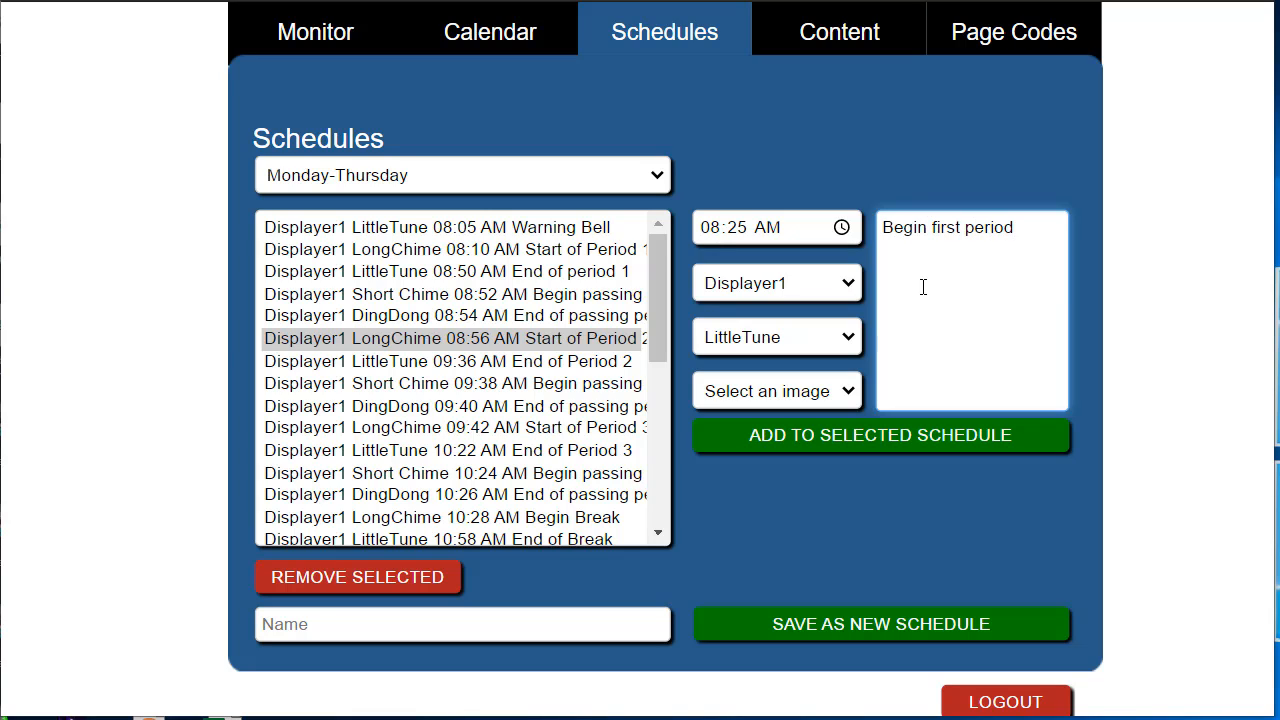
left_click(879, 435)
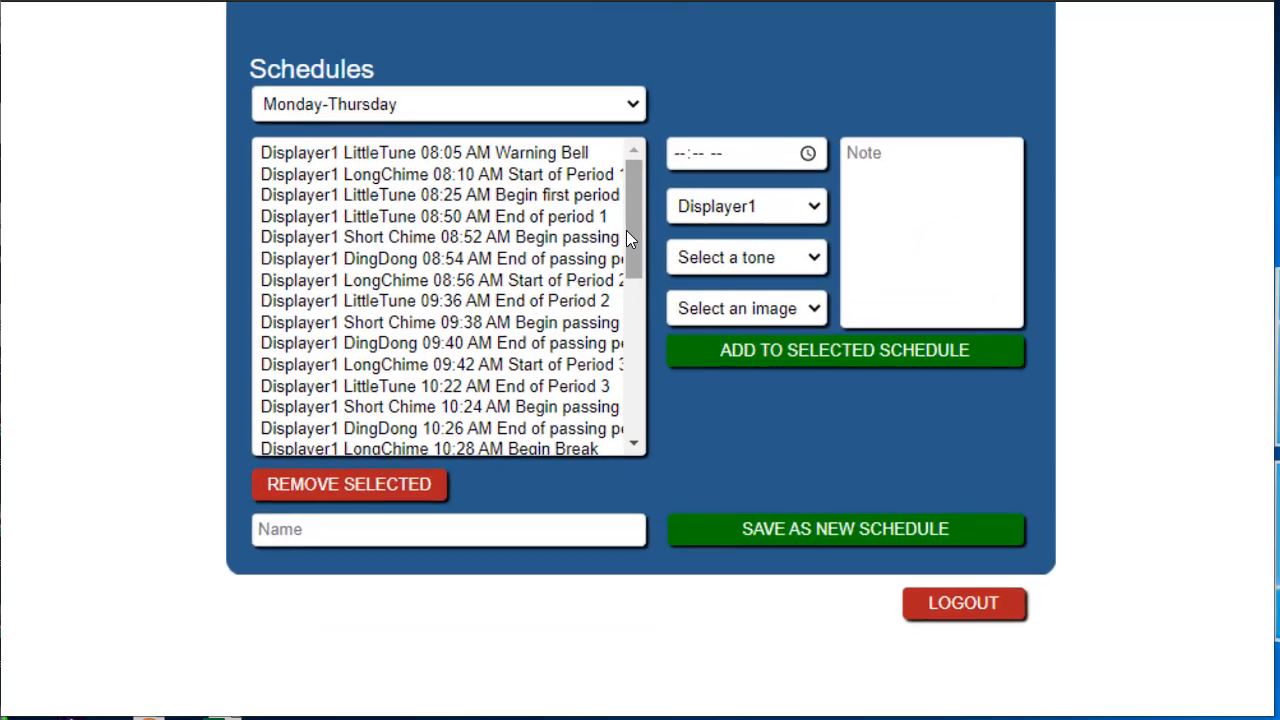
Step: Remove the 08:25 AM "Begin first period" event from the Monday-Thursday schedule
scroll(626, 230, "up", 1)
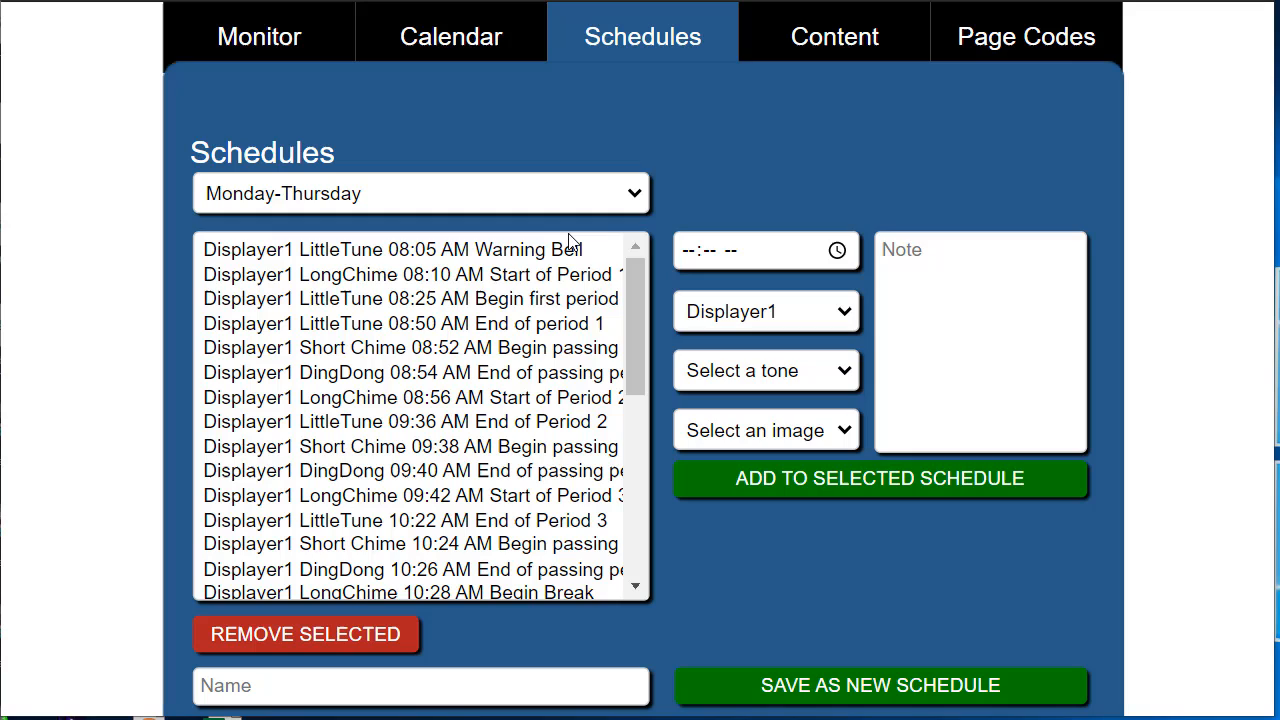
left_click(481, 299)
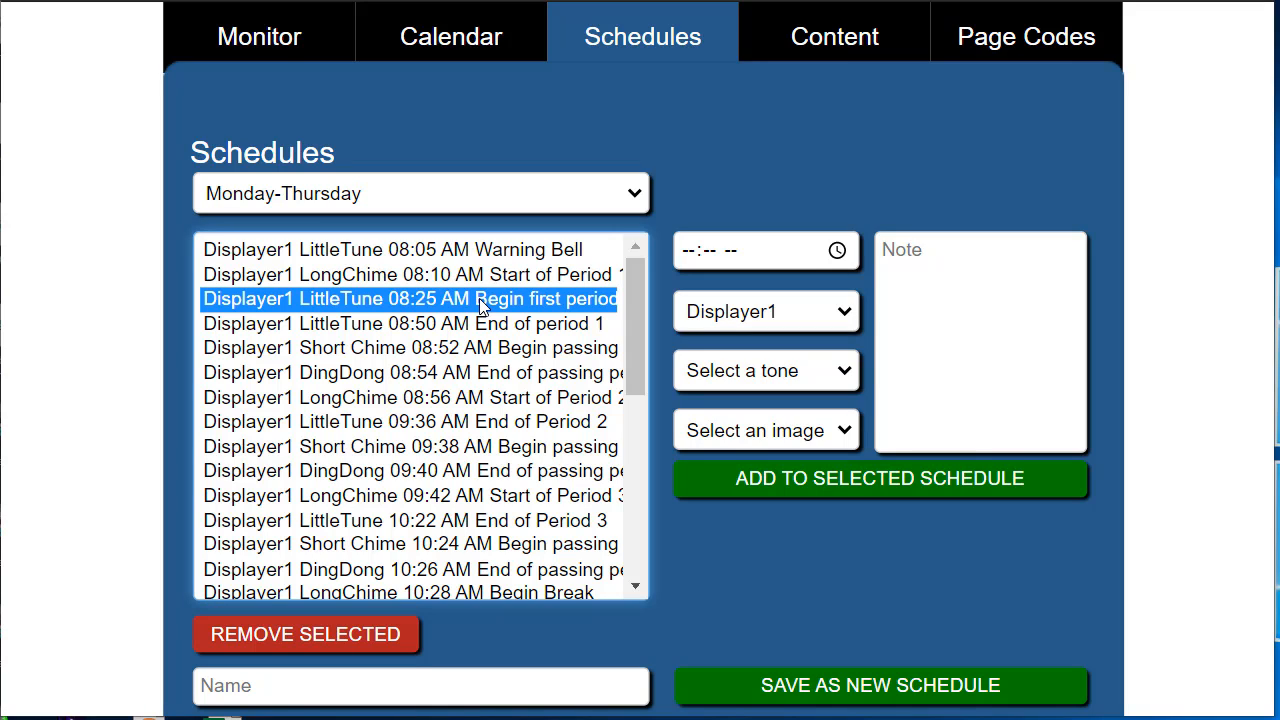
left_click(348, 633)
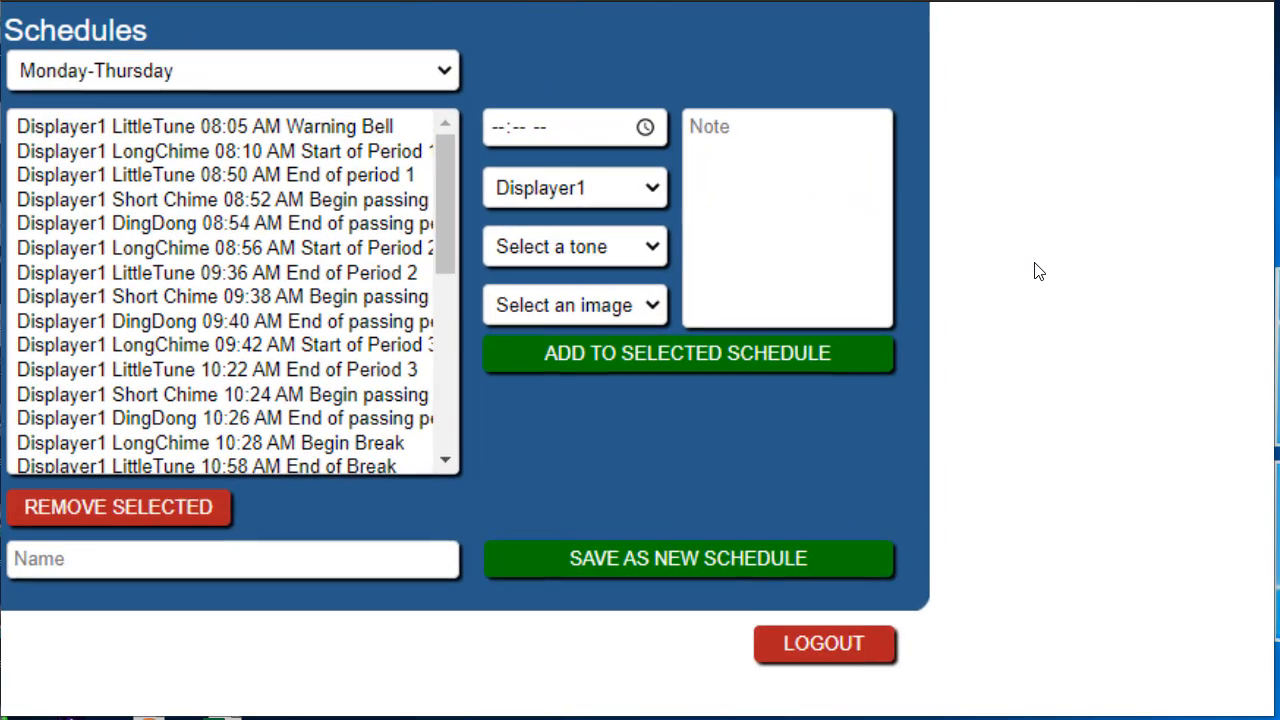
Step: Clear the schedule selection and save a new empty schedule named Wednesday
scroll(1038, 271, "left", 1)
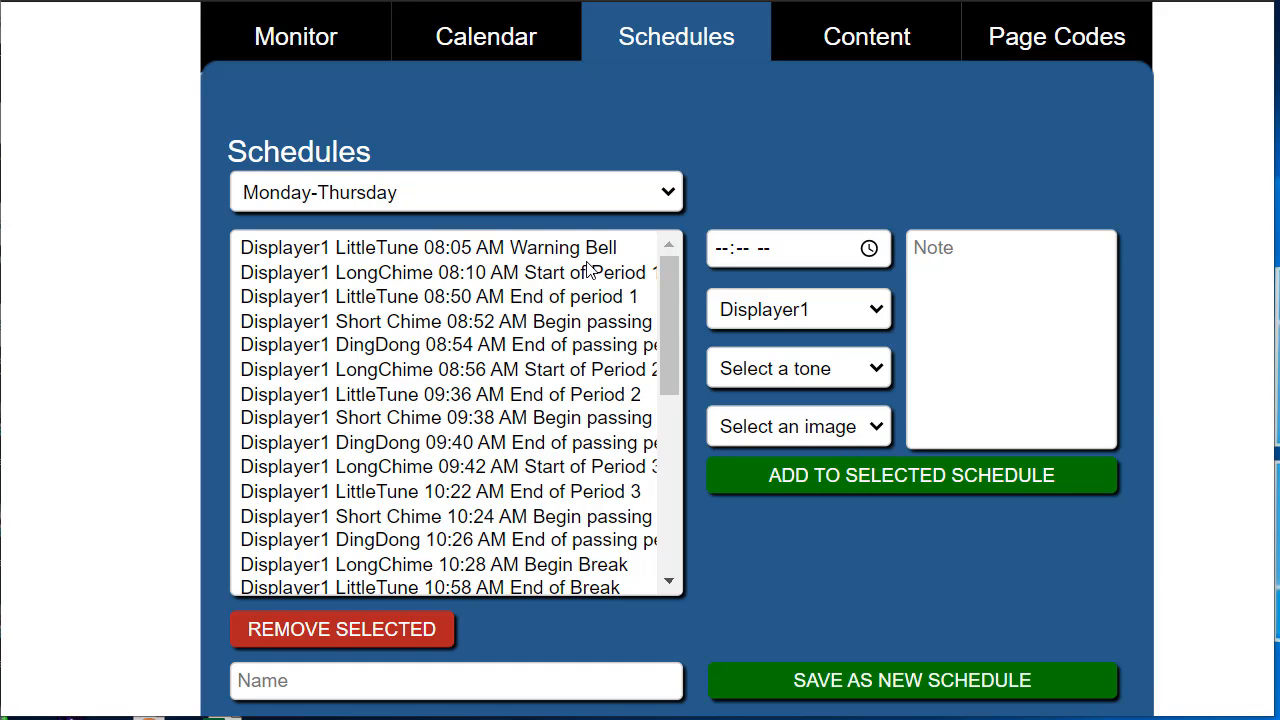
scroll(590, 268, "down", 3)
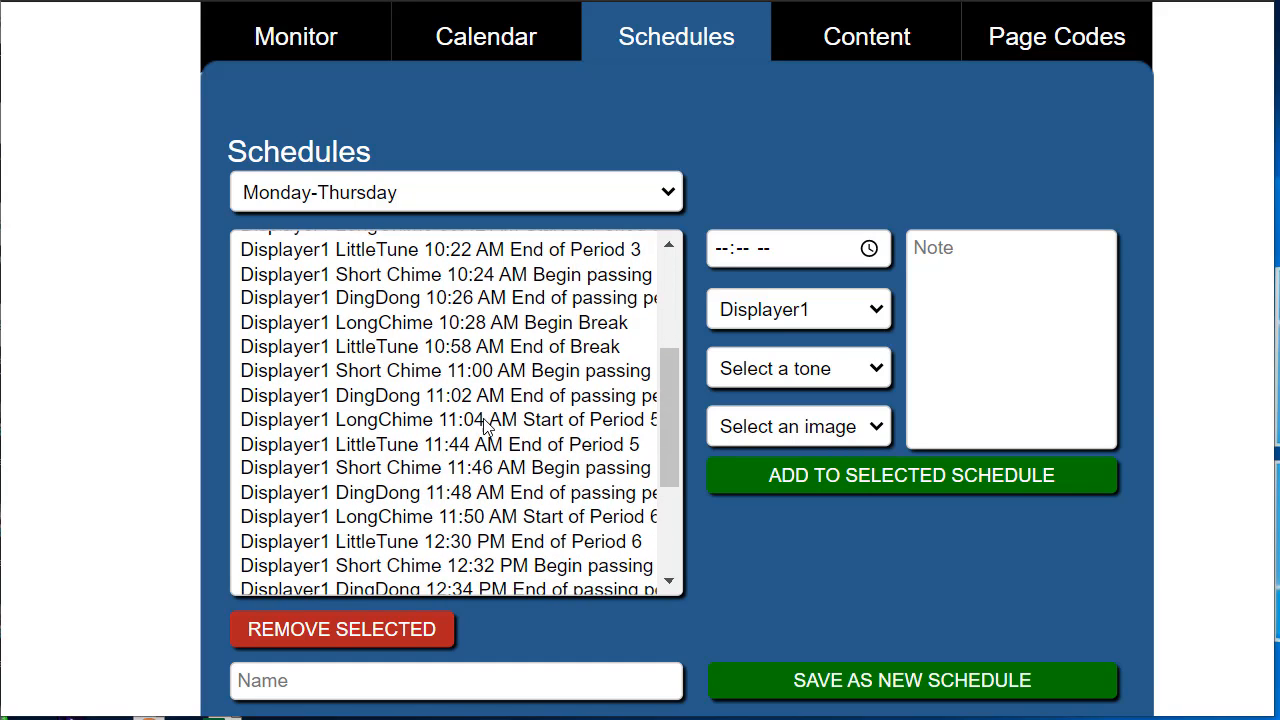
left_click(386, 680)
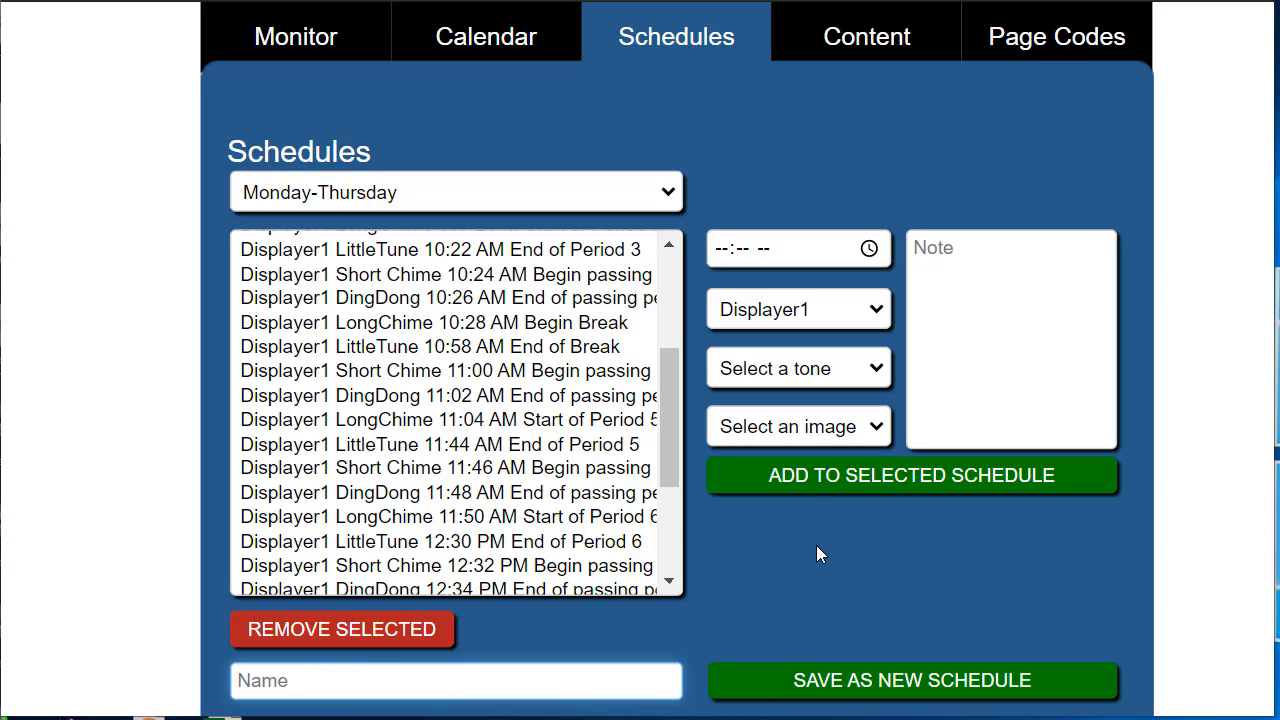
scroll(533, 303, "up", 5)
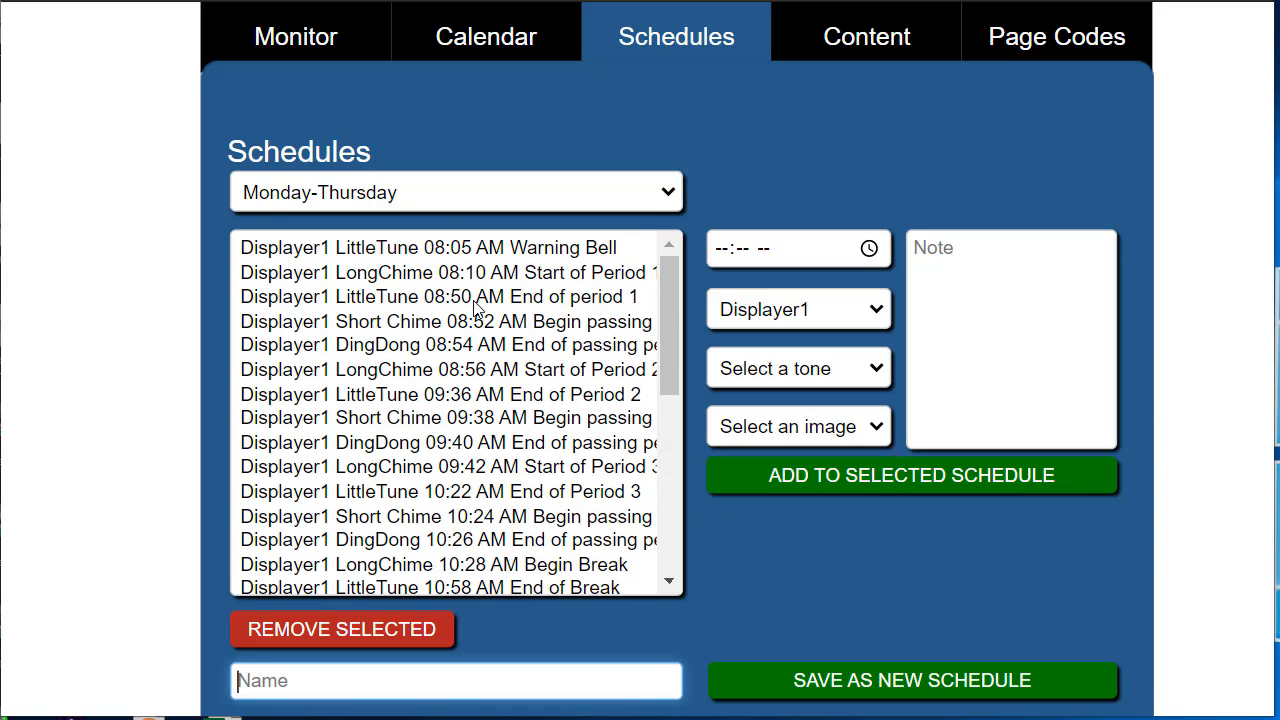
scroll(480, 443, "down", 1)
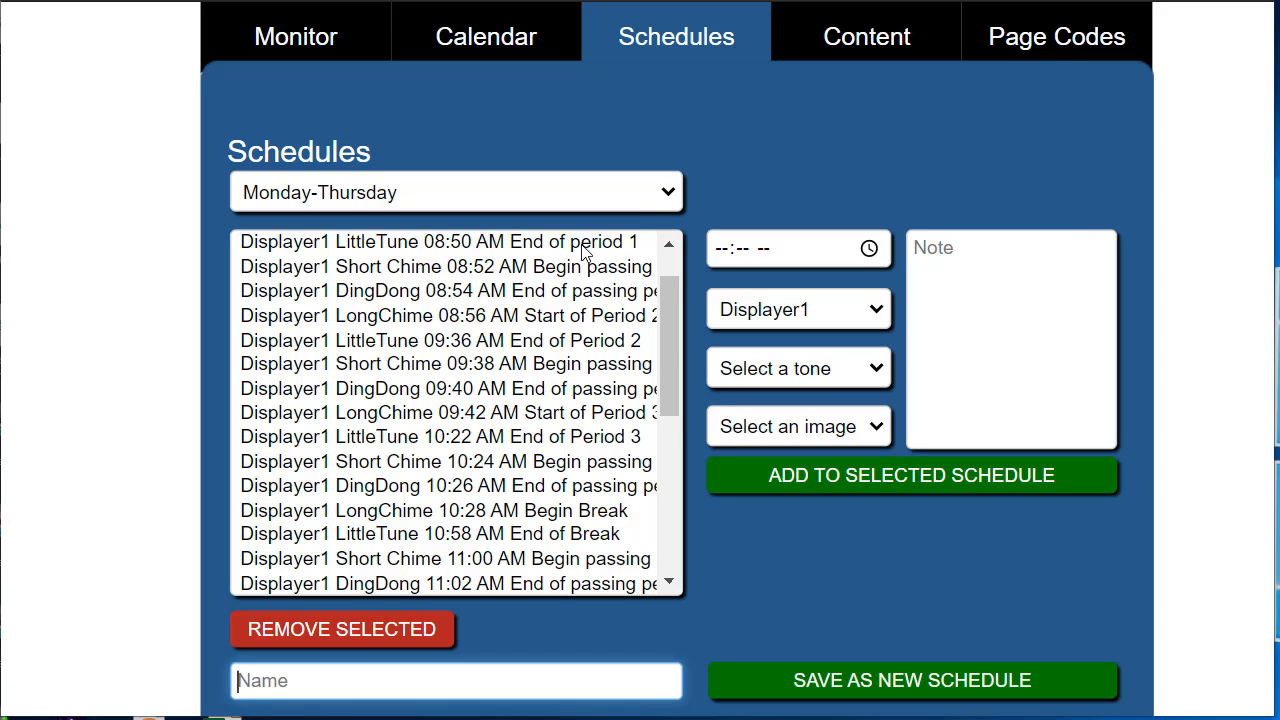
left_click(668, 194)
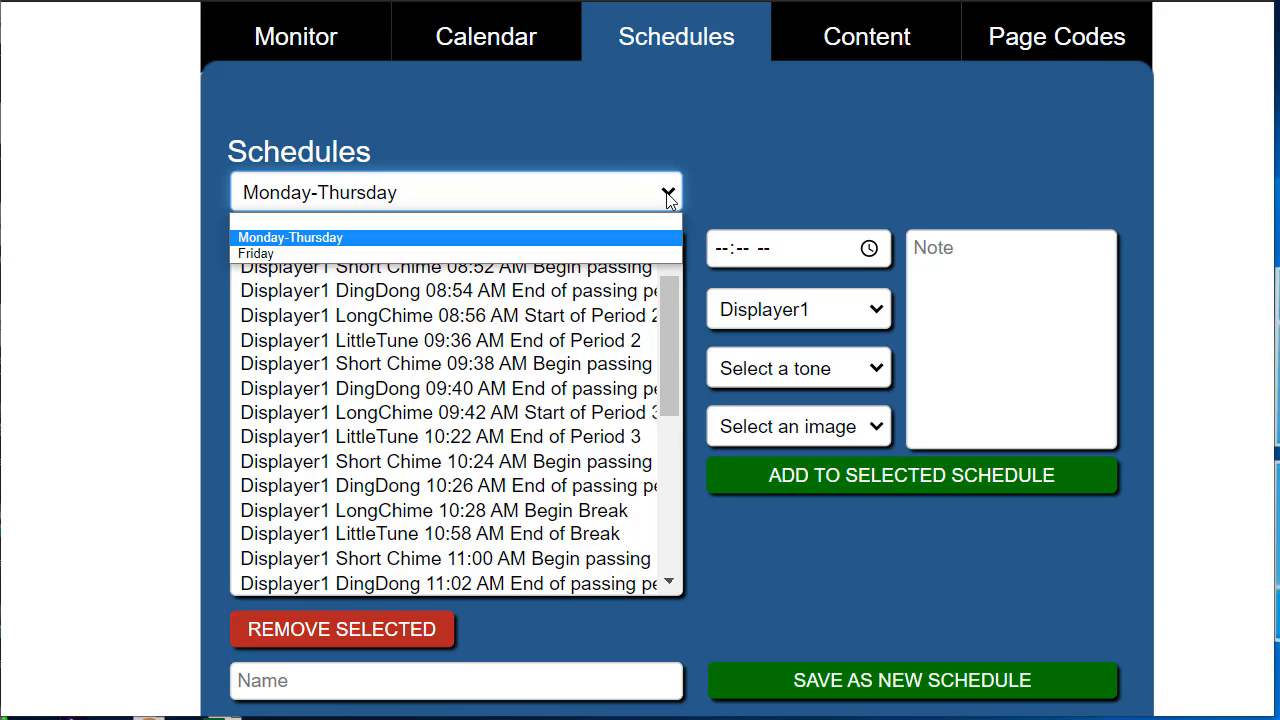
left_click(316, 221)
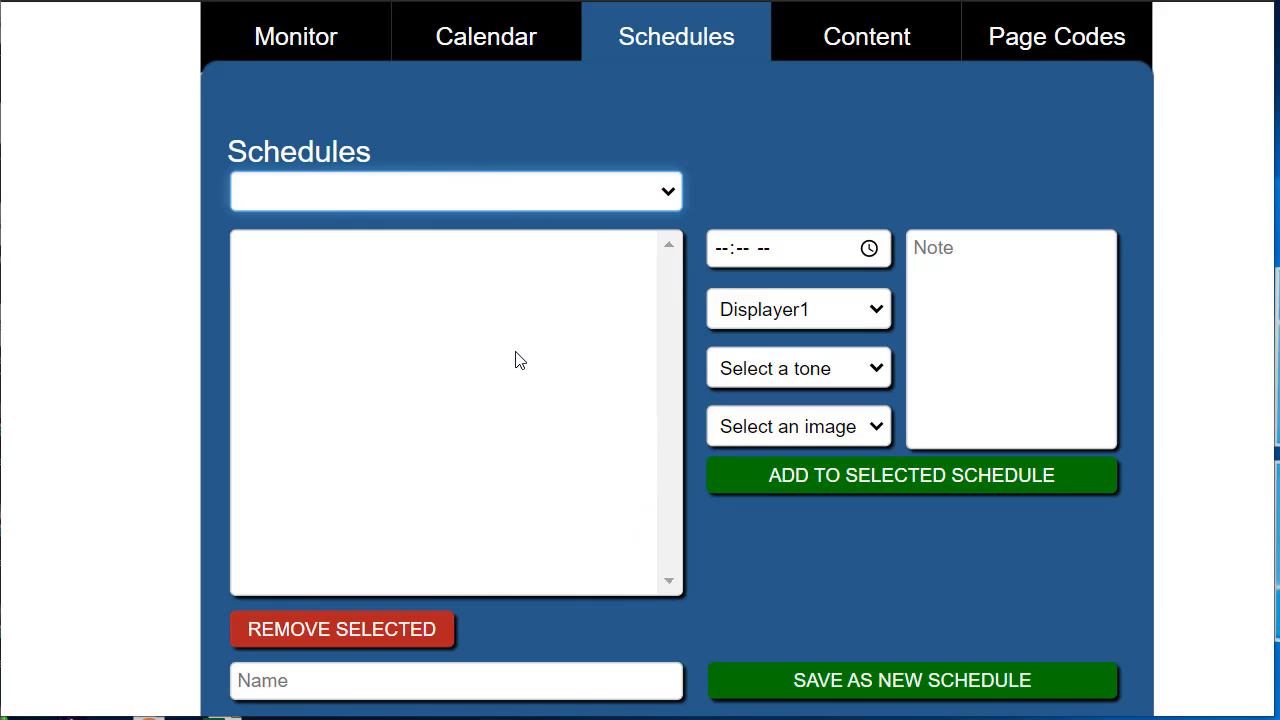
left_click(408, 674)
type("W")
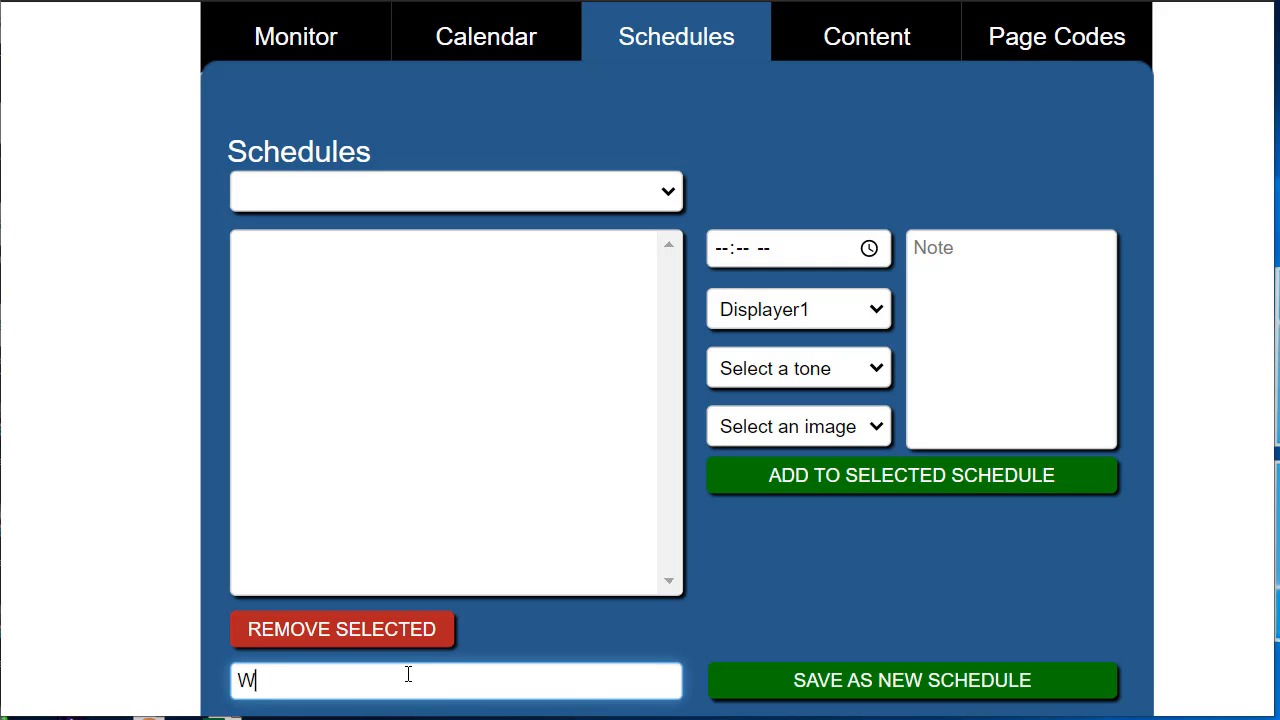
type("ednesday")
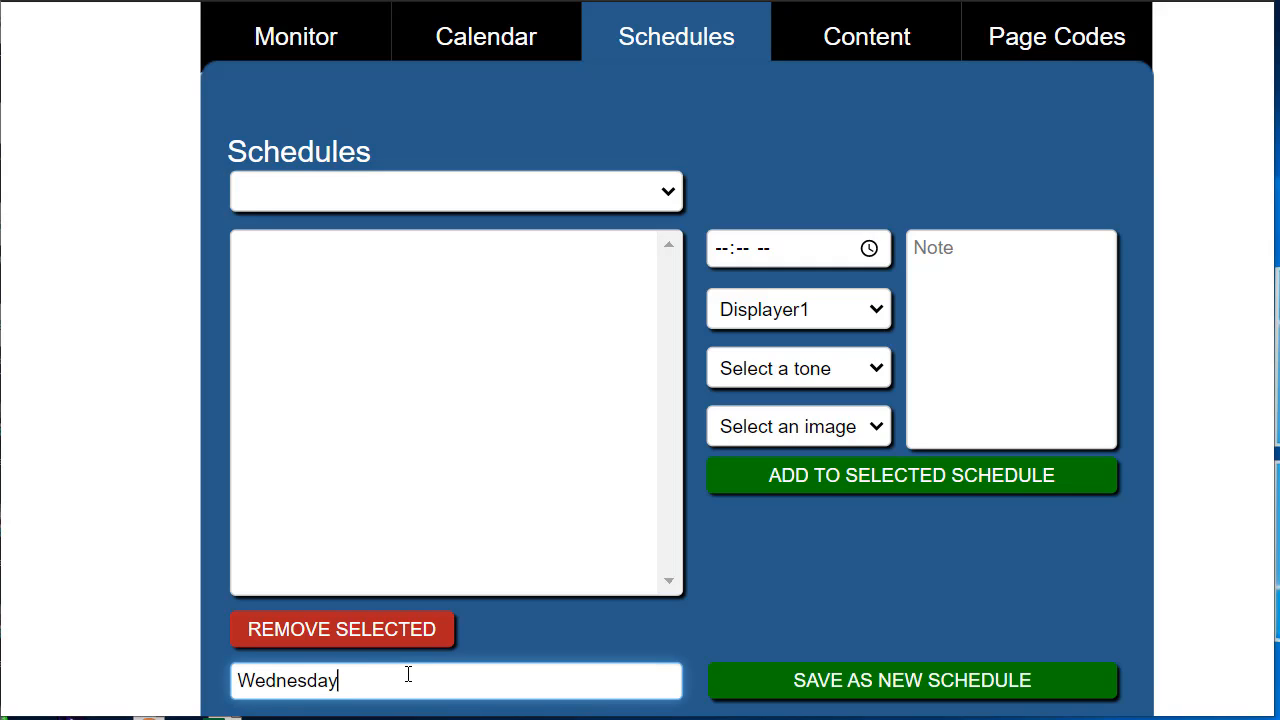
left_click(774, 673)
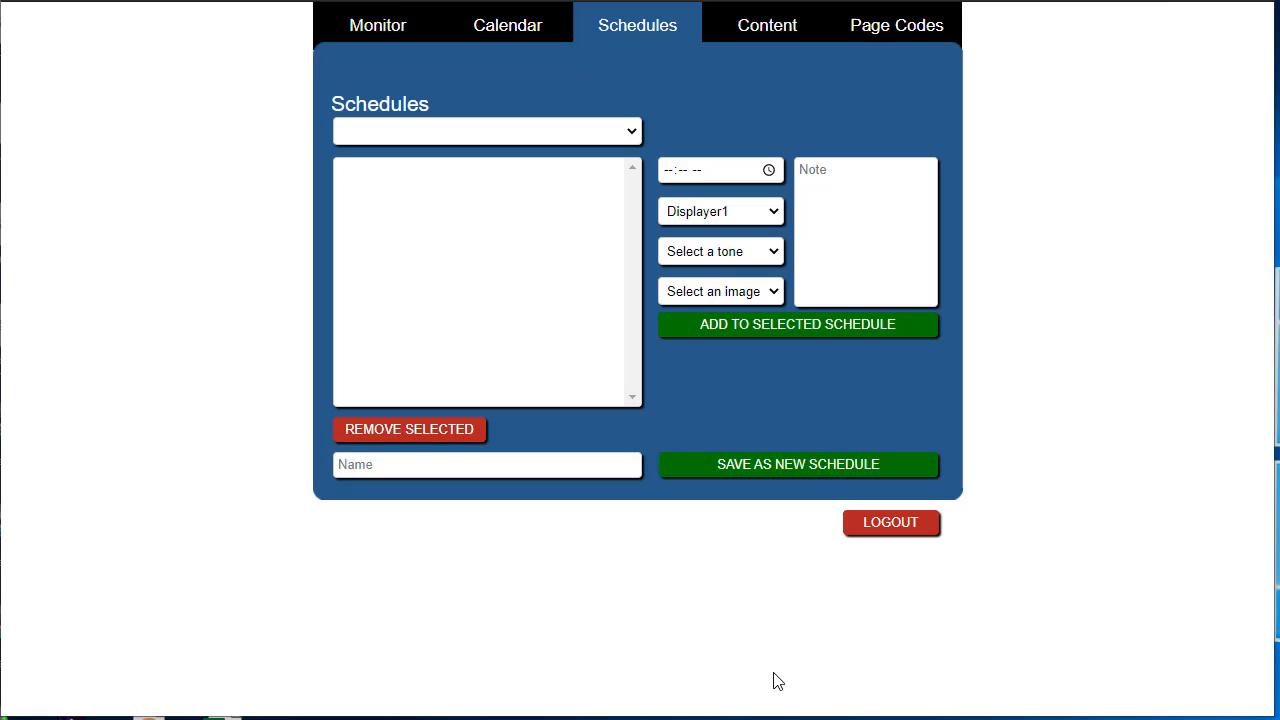
Step: Add a 09:15 AM event to the Wednesday schedule on Displayer1 with the LittleTune tone and the note "Begin first period"
left_click(633, 129)
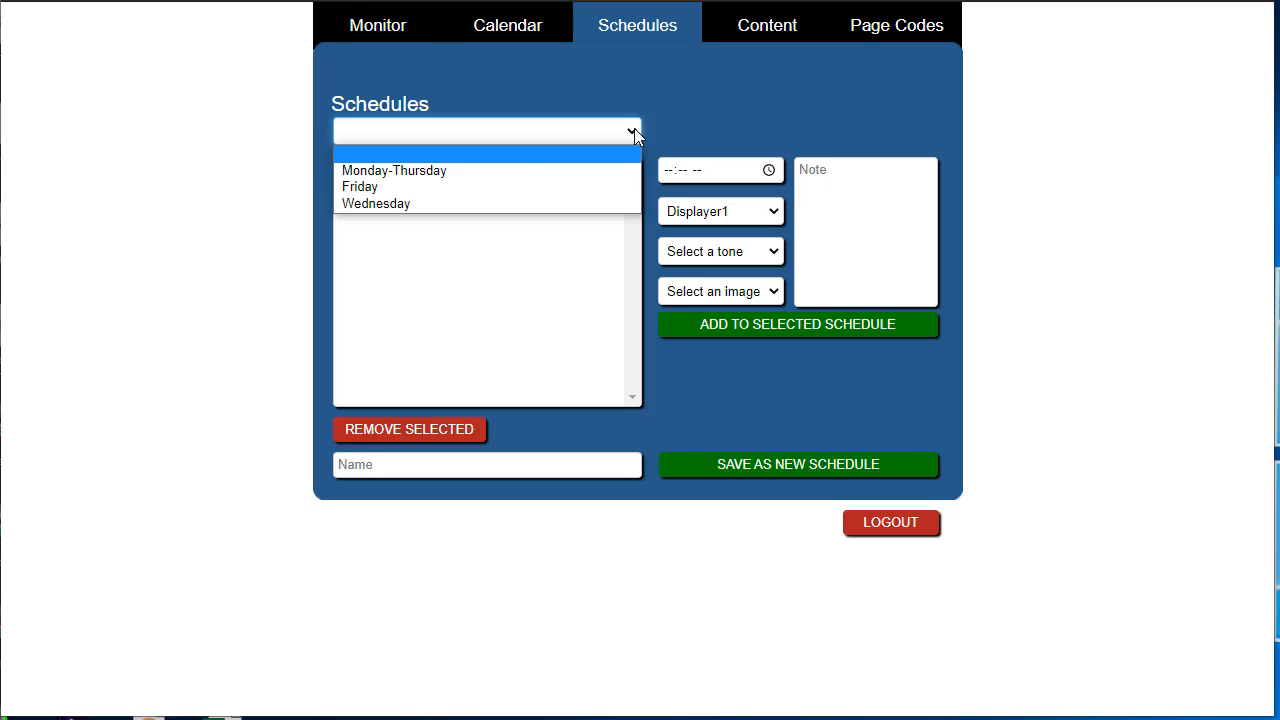
left_click(477, 204)
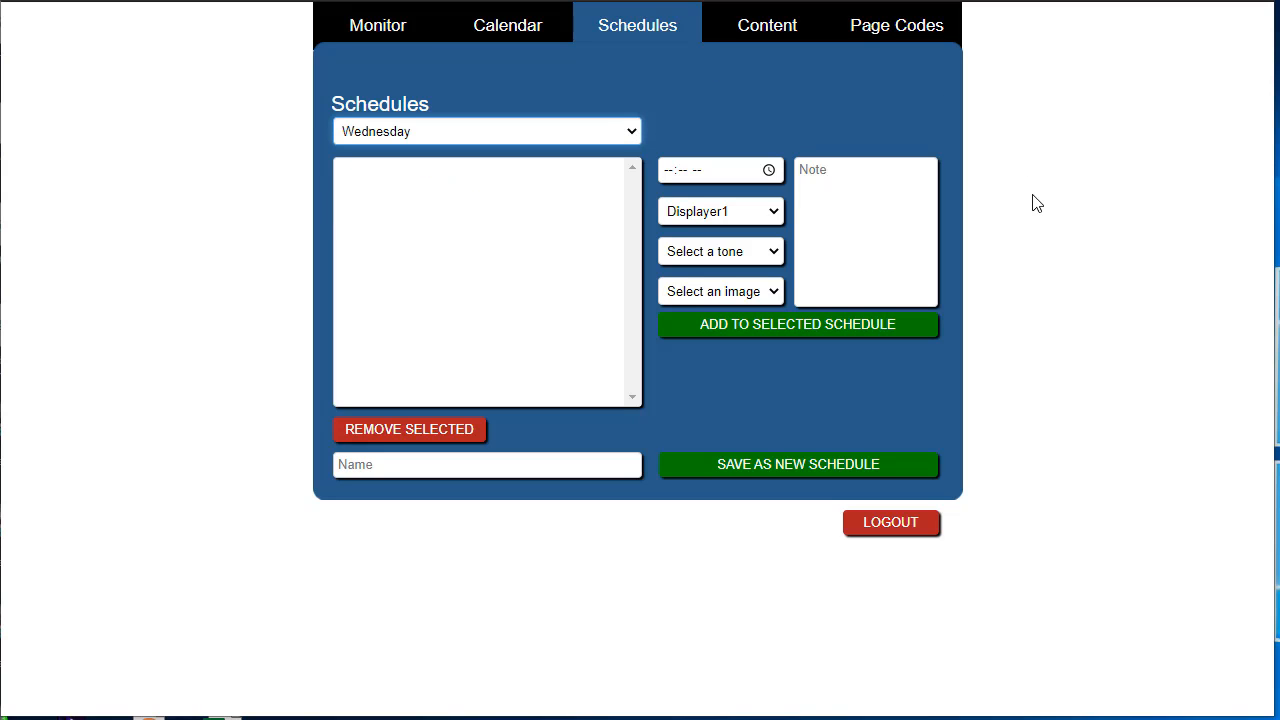
key("ctrl+plus")
key("ctrl+plus")
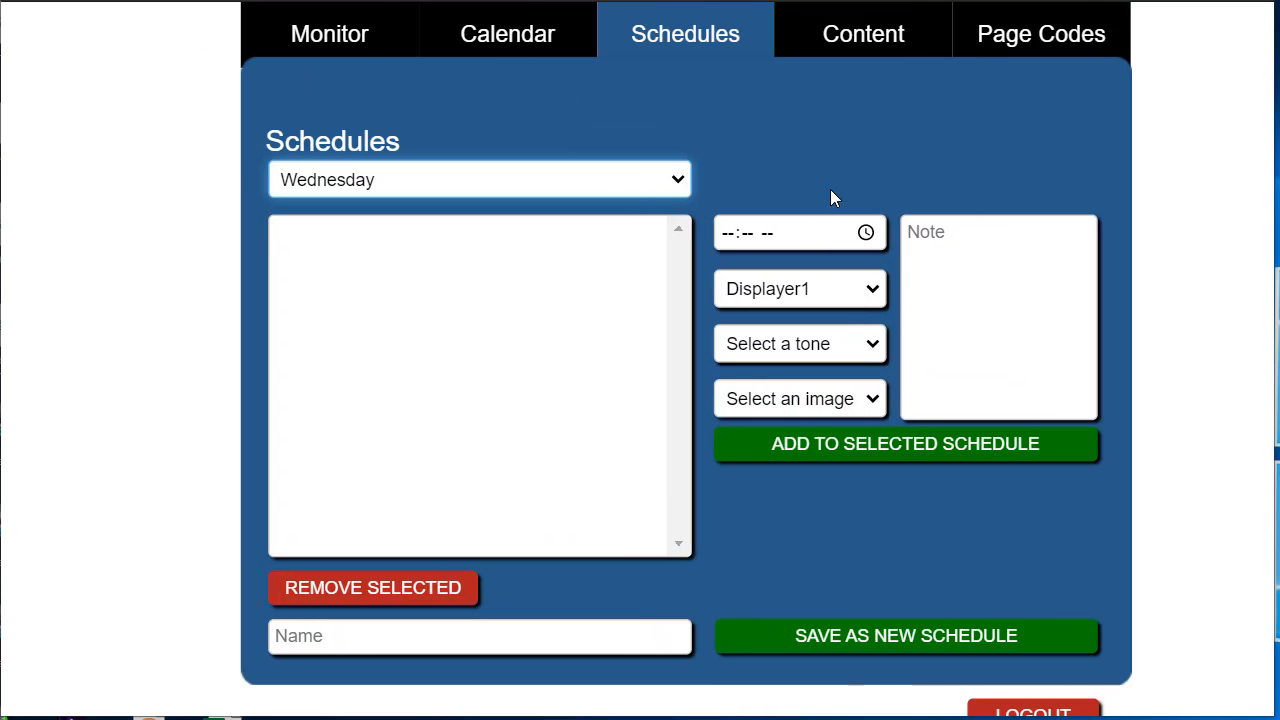
left_click(729, 236)
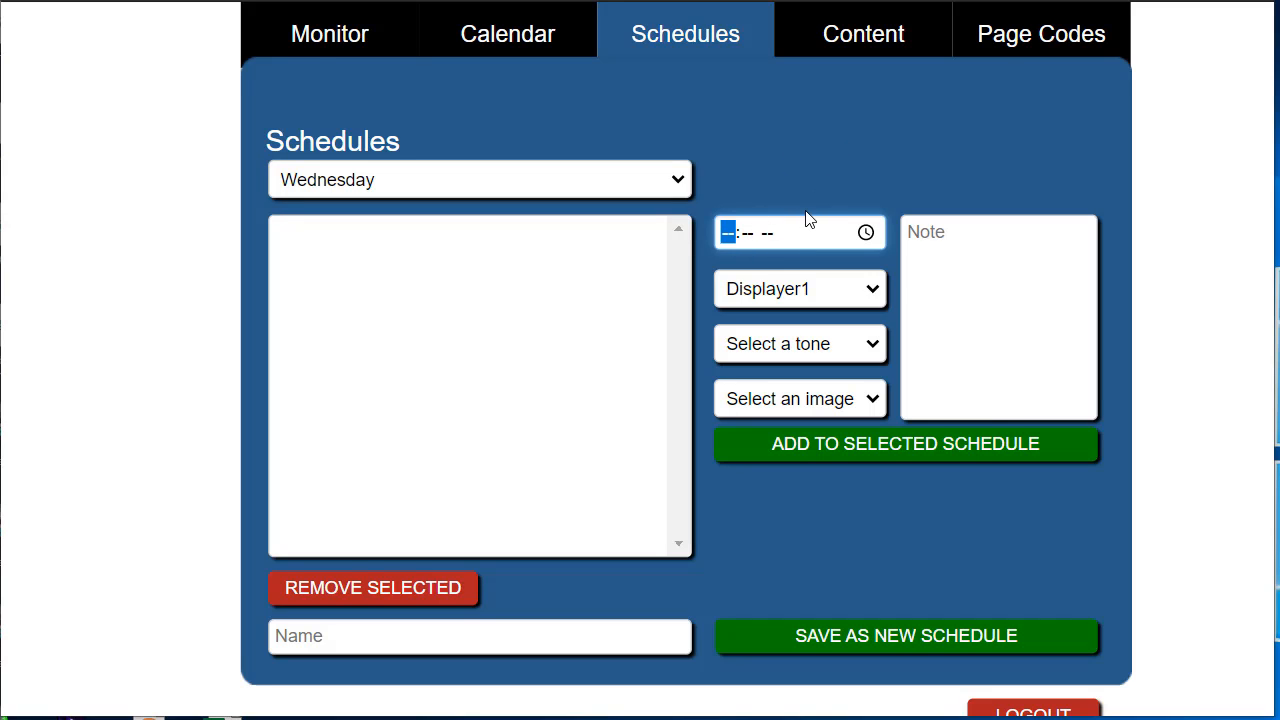
type("0915a")
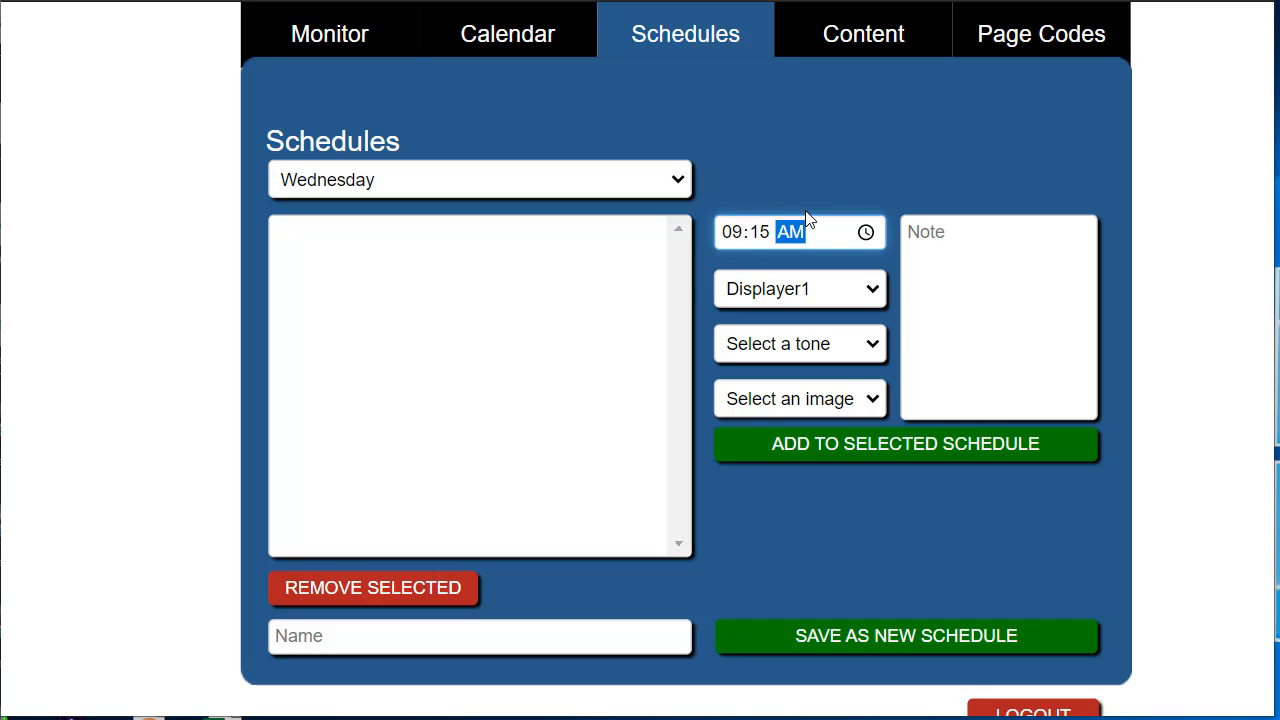
left_click(871, 289)
left_click(871, 289)
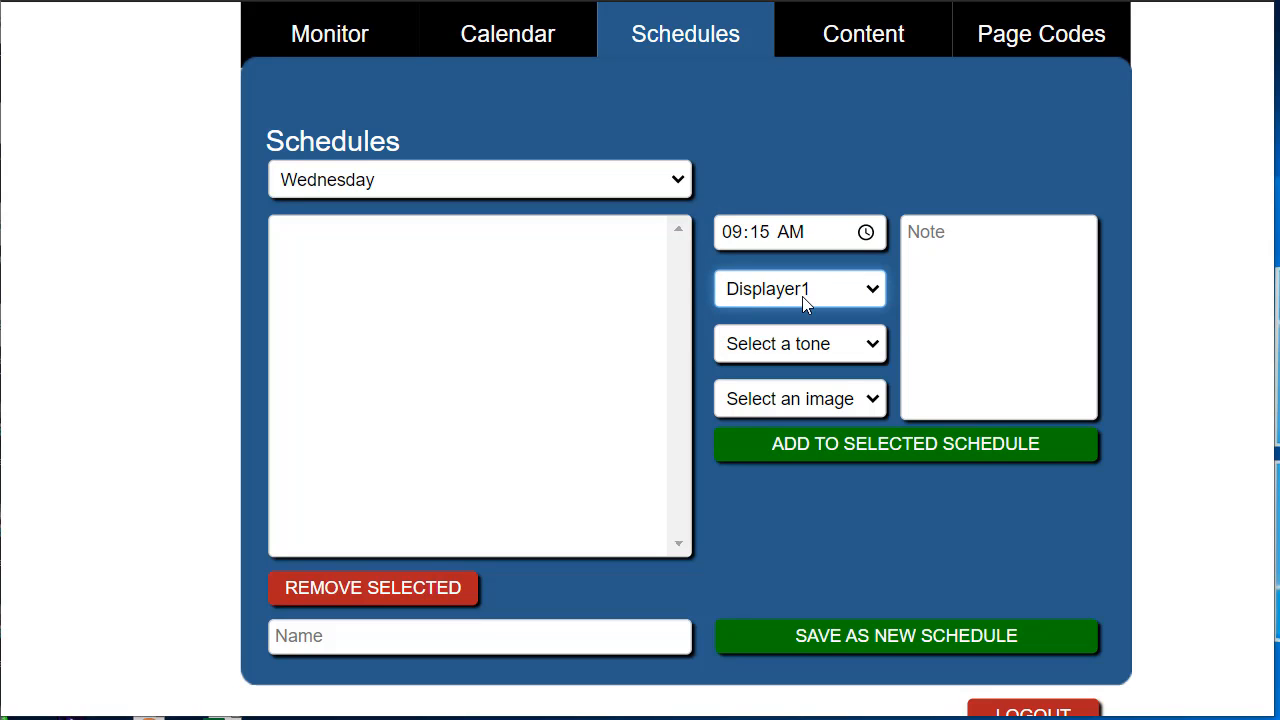
left_click(869, 349)
left_click(779, 442)
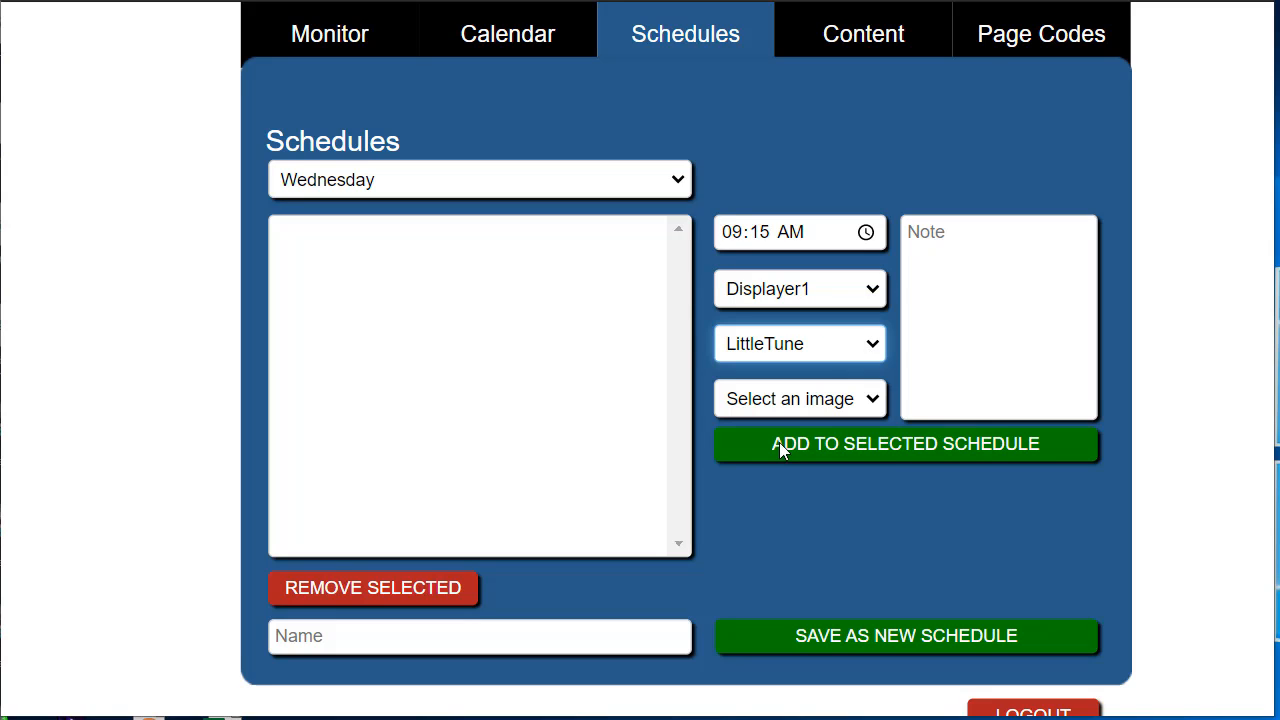
left_click(939, 252)
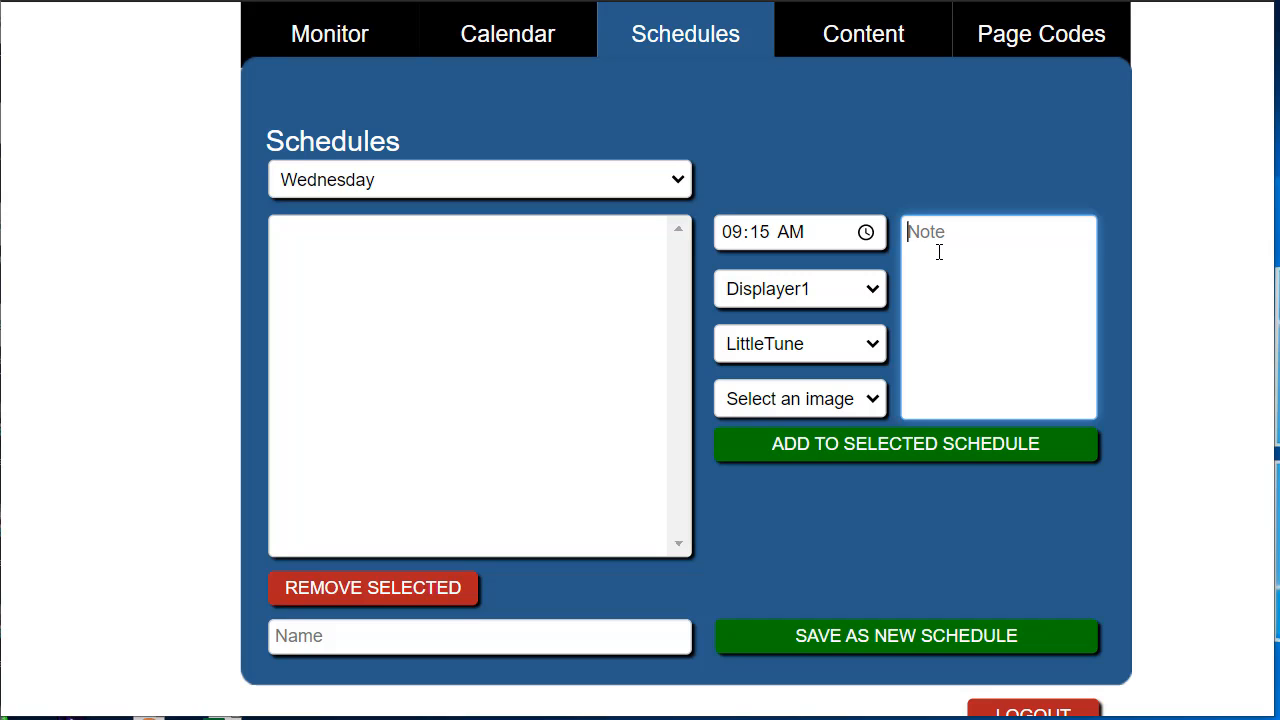
type("Begin first period")
left_click(893, 445)
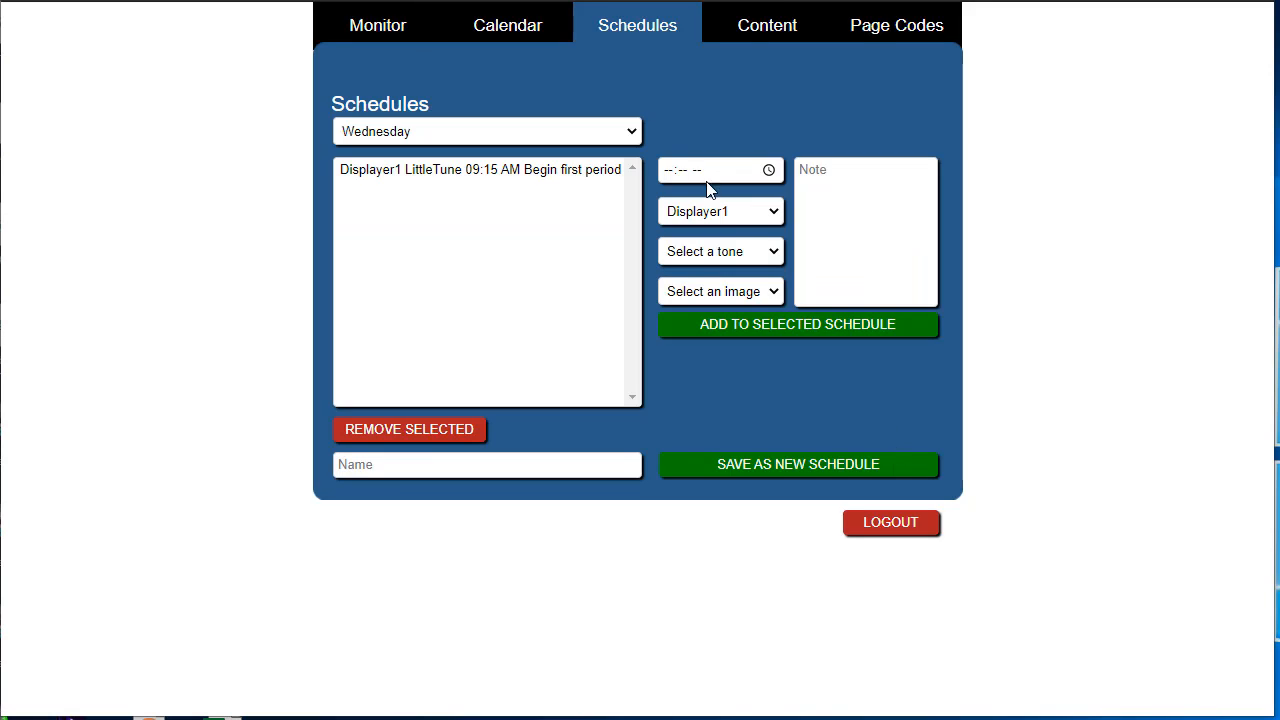
Step: View the Friday schedule's events, then reopen the Wednesday schedule to check its event list
left_click(632, 131)
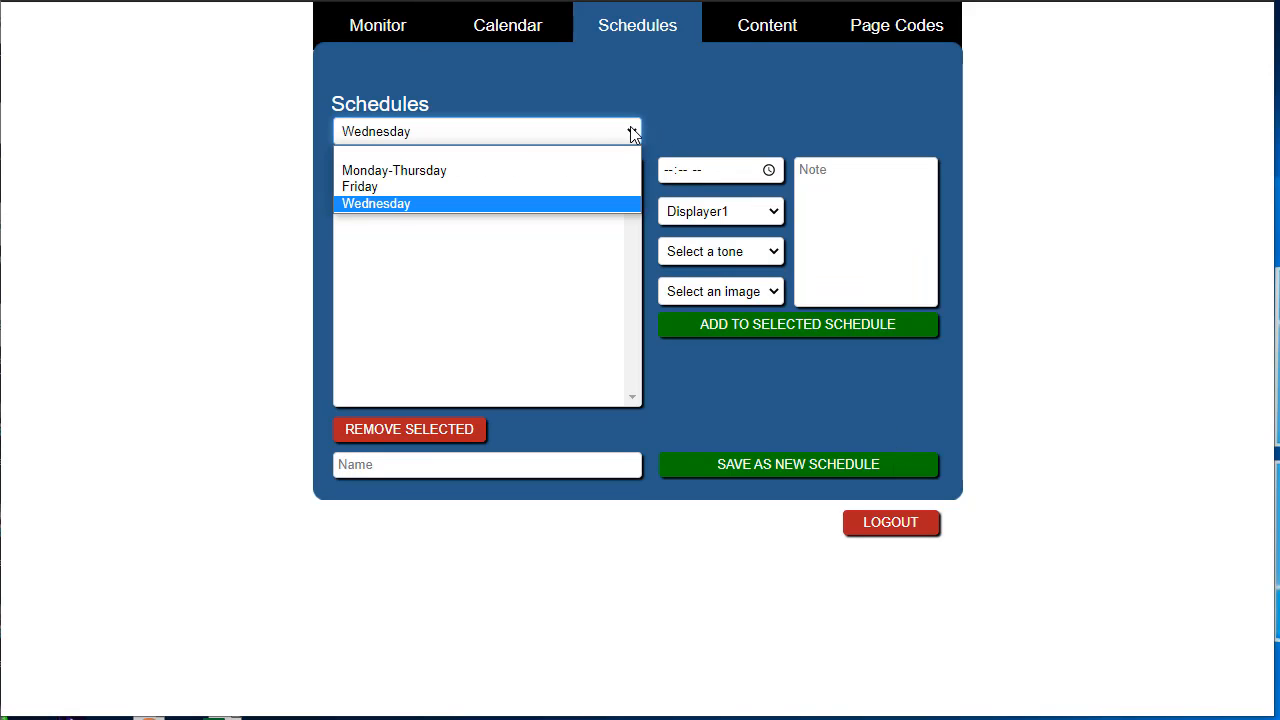
left_click(452, 186)
left_click(546, 128)
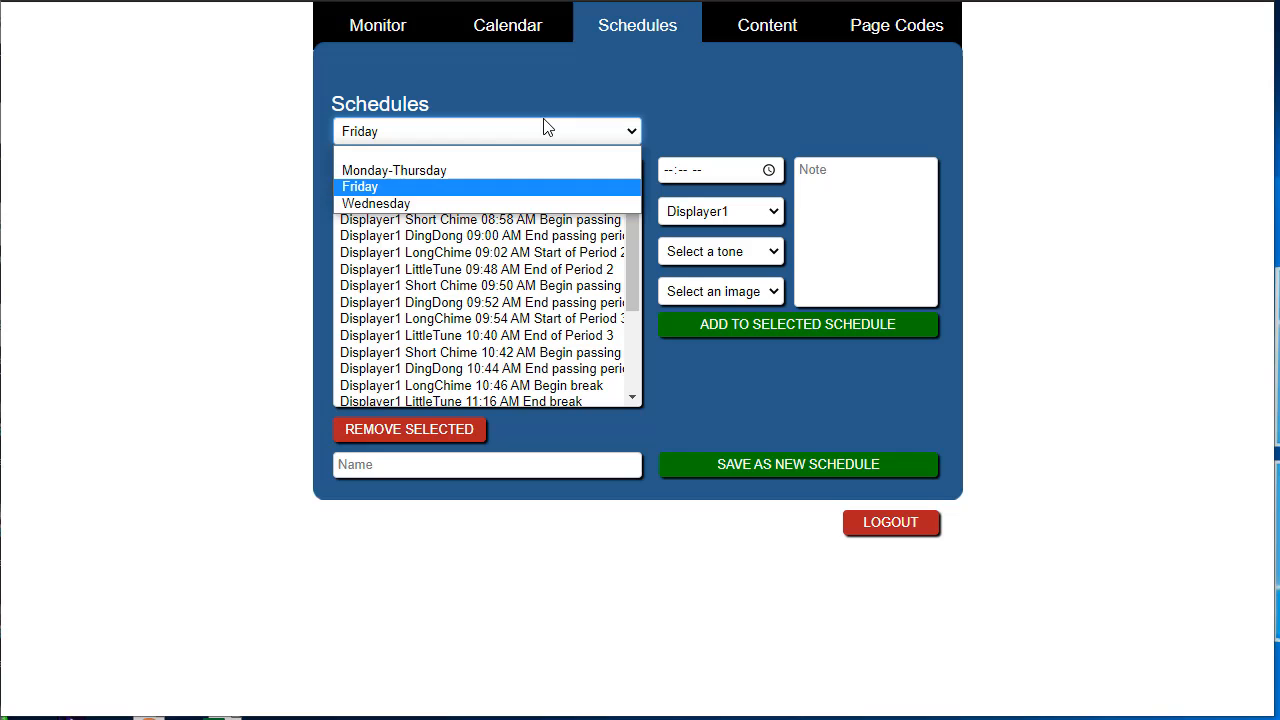
left_click(463, 203)
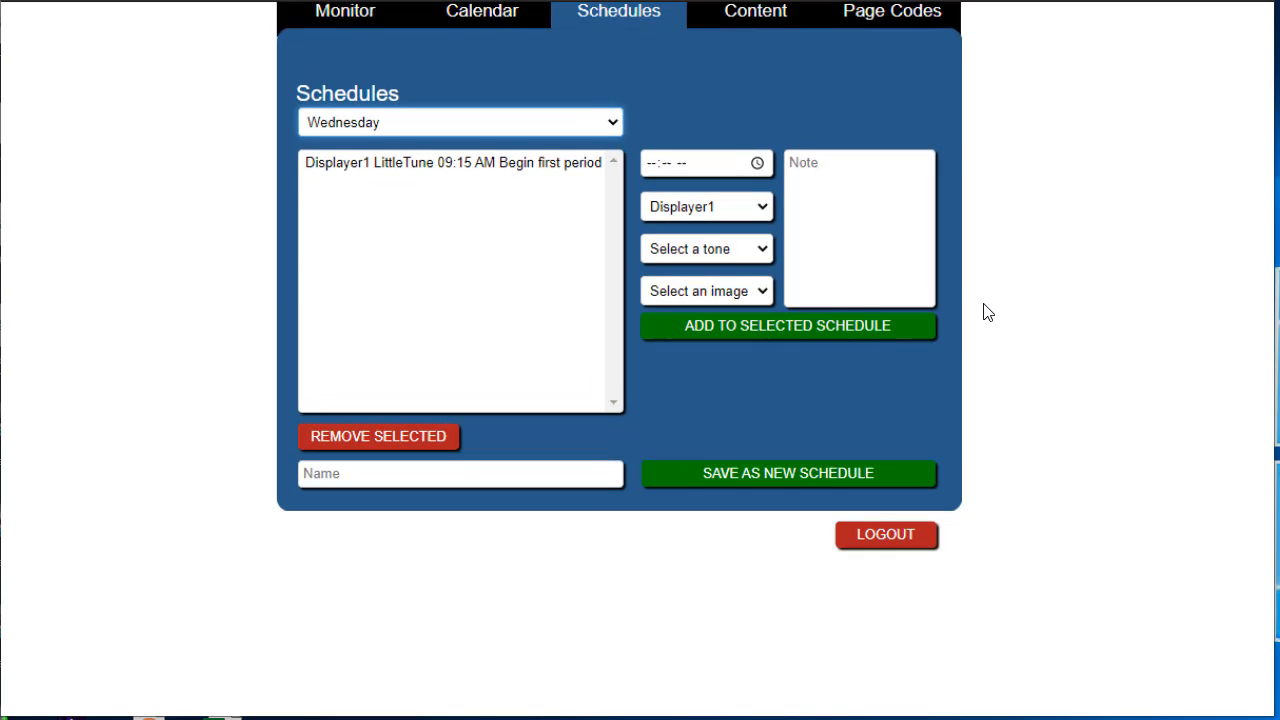
scroll(985, 312, "up", 3)
scroll(985, 312, "up", 2)
scroll(985, 312, "left", 2)
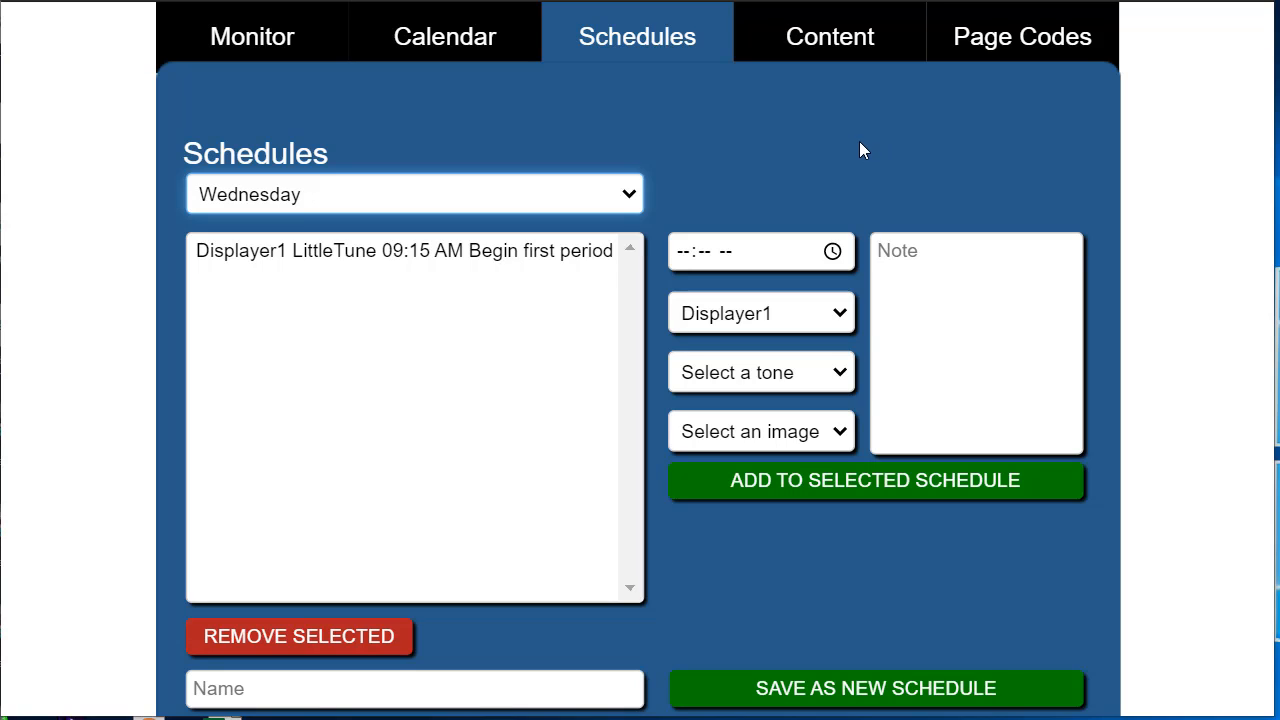
Step: Open the calendar and check which schedule is assigned to each day from February 22 to 28, 2021
left_click(503, 50)
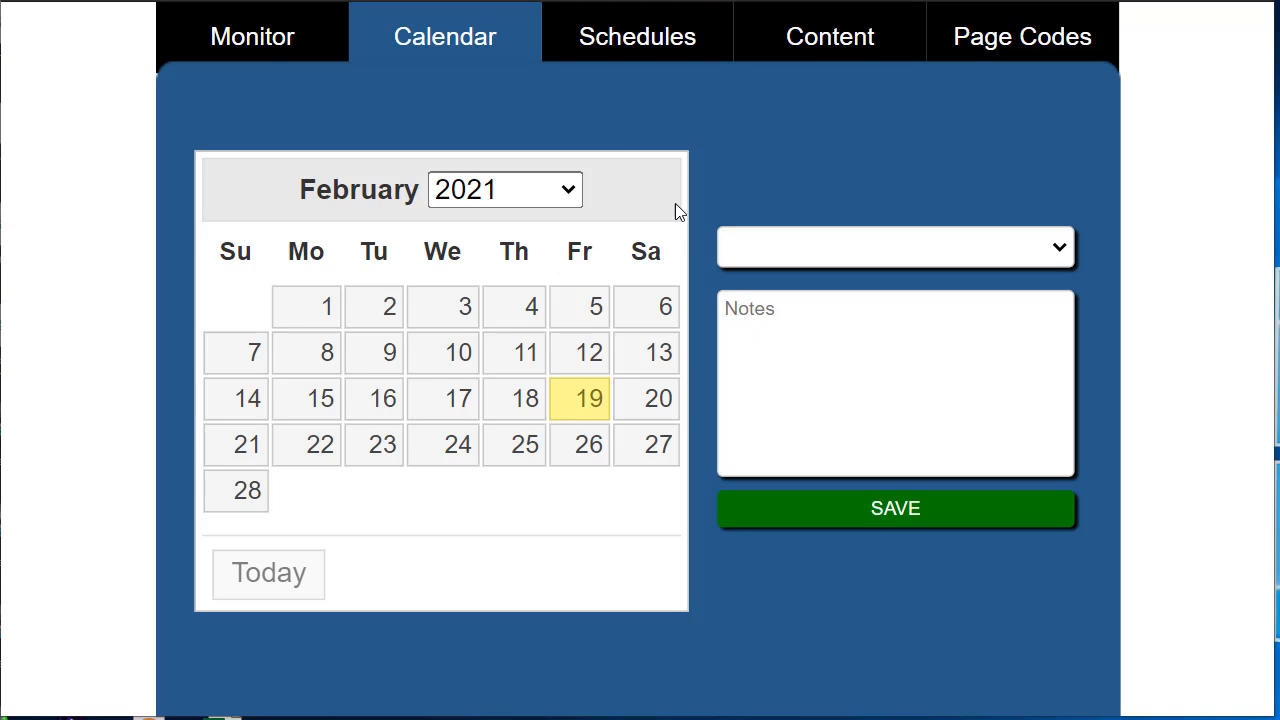
left_click(305, 463)
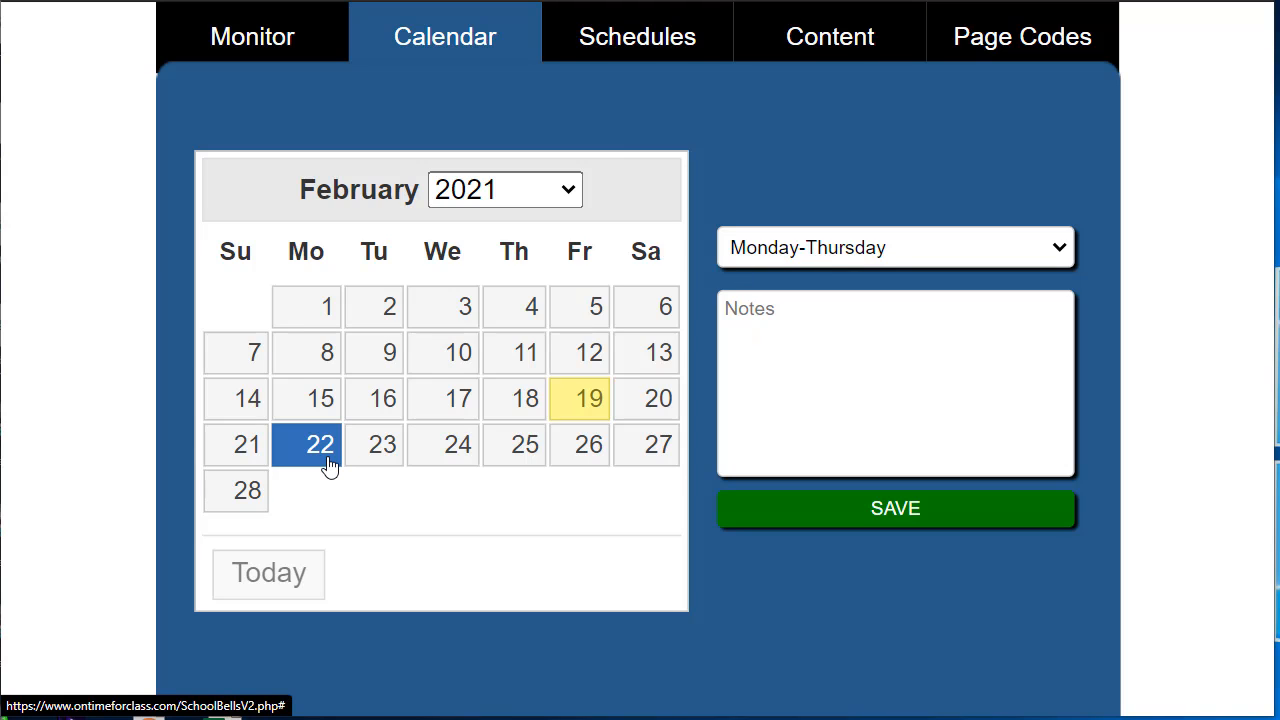
left_click(386, 468)
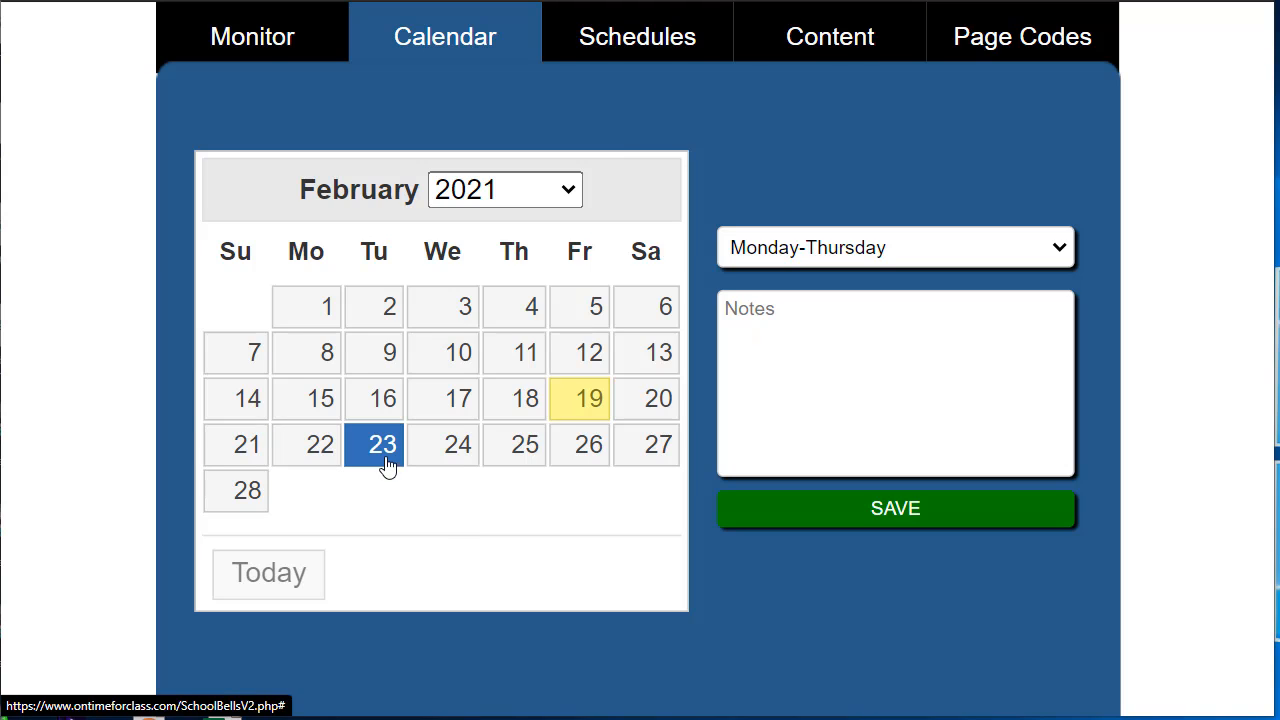
left_click(451, 450)
left_click(518, 451)
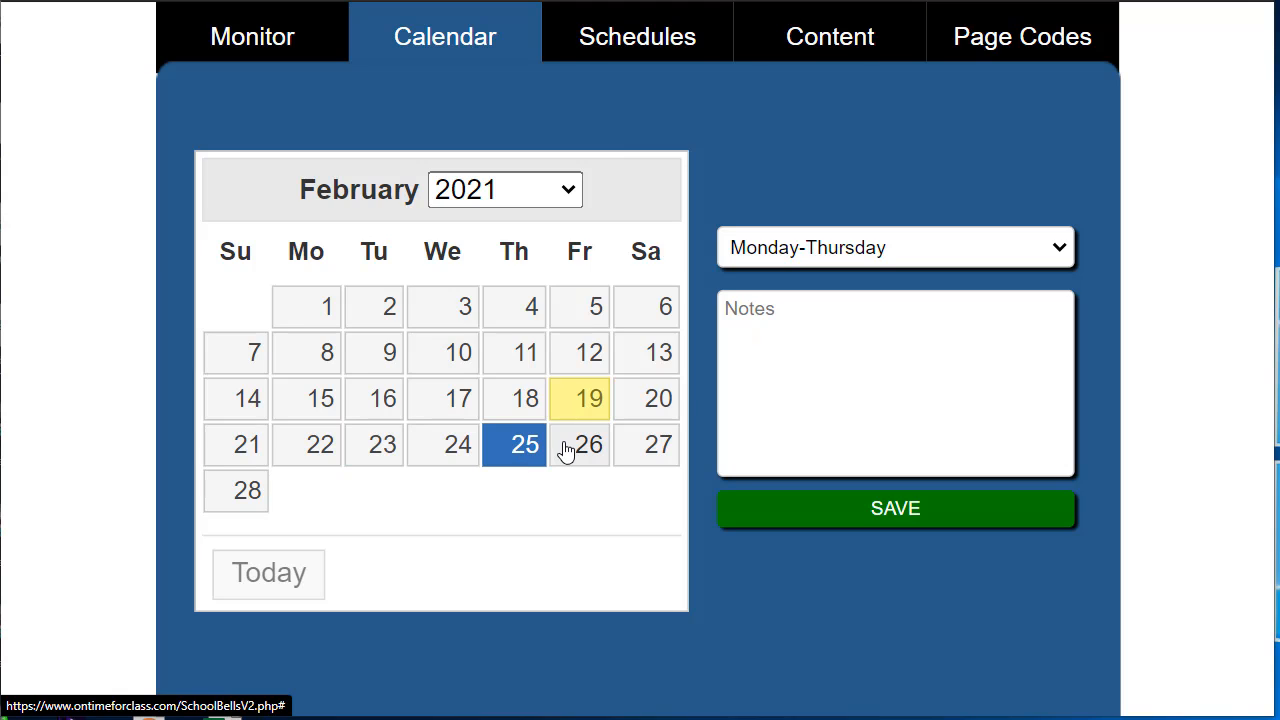
left_click(578, 447)
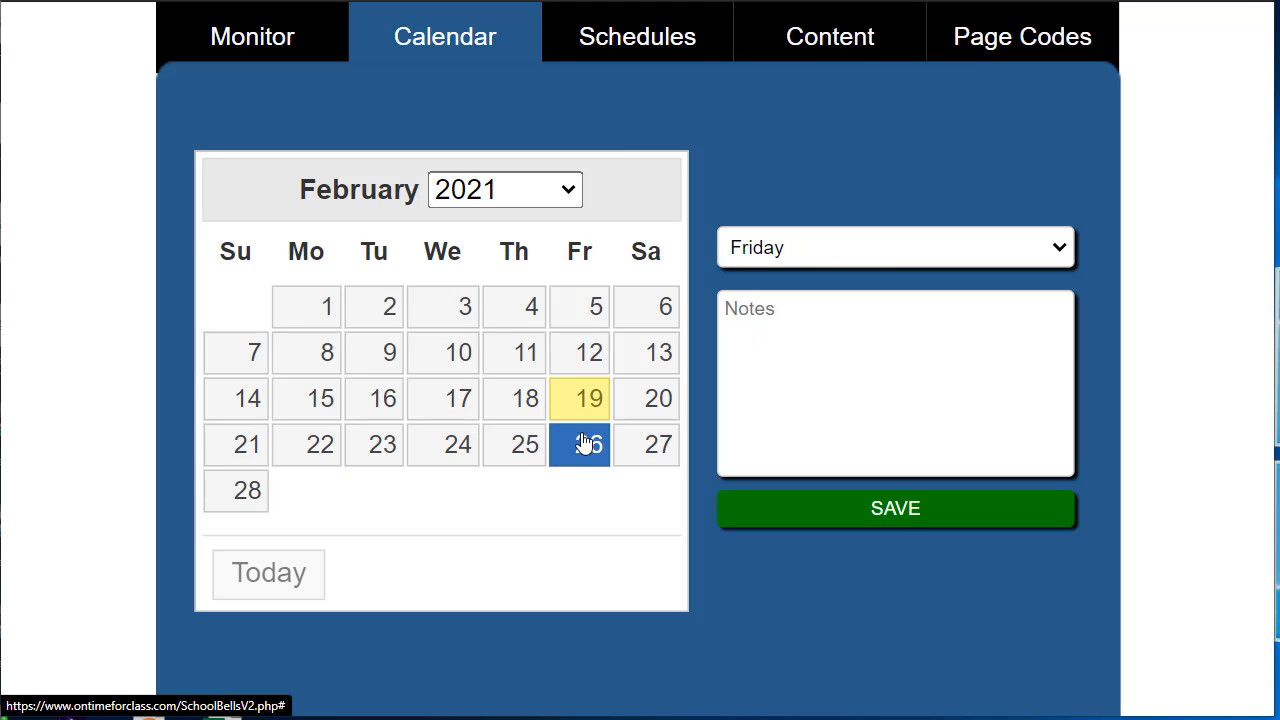
left_click(631, 468)
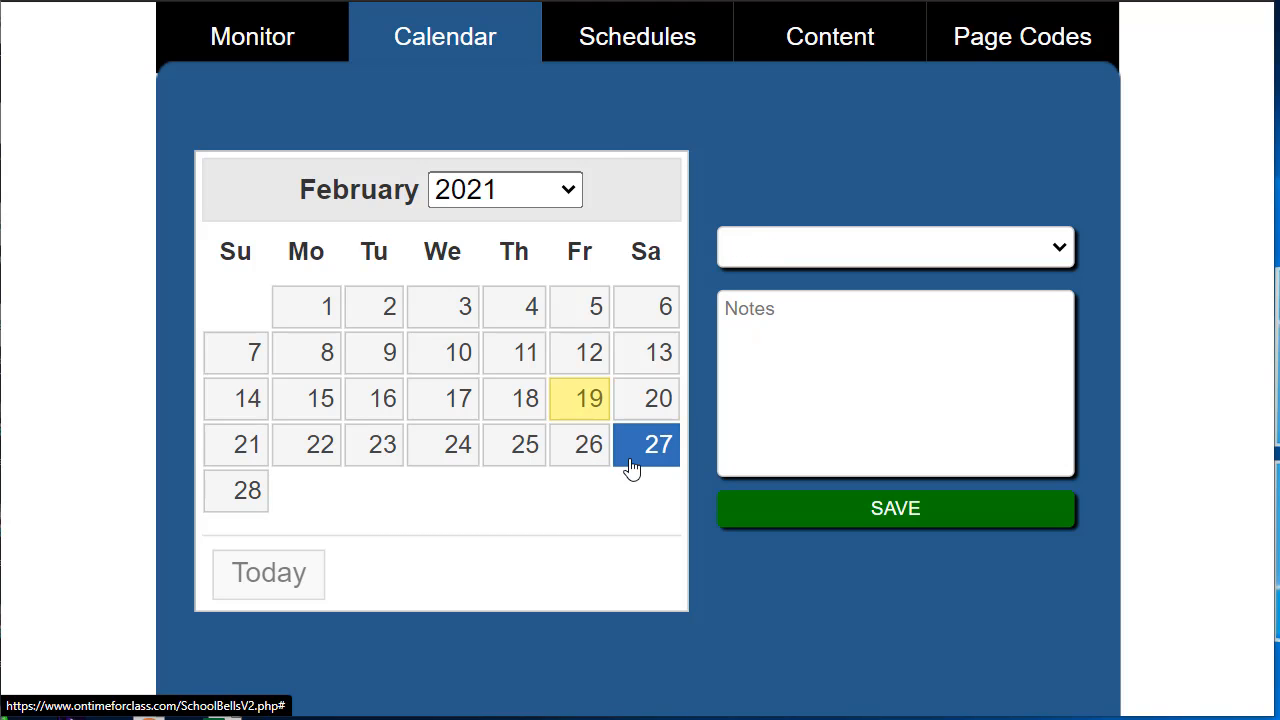
left_click(258, 510)
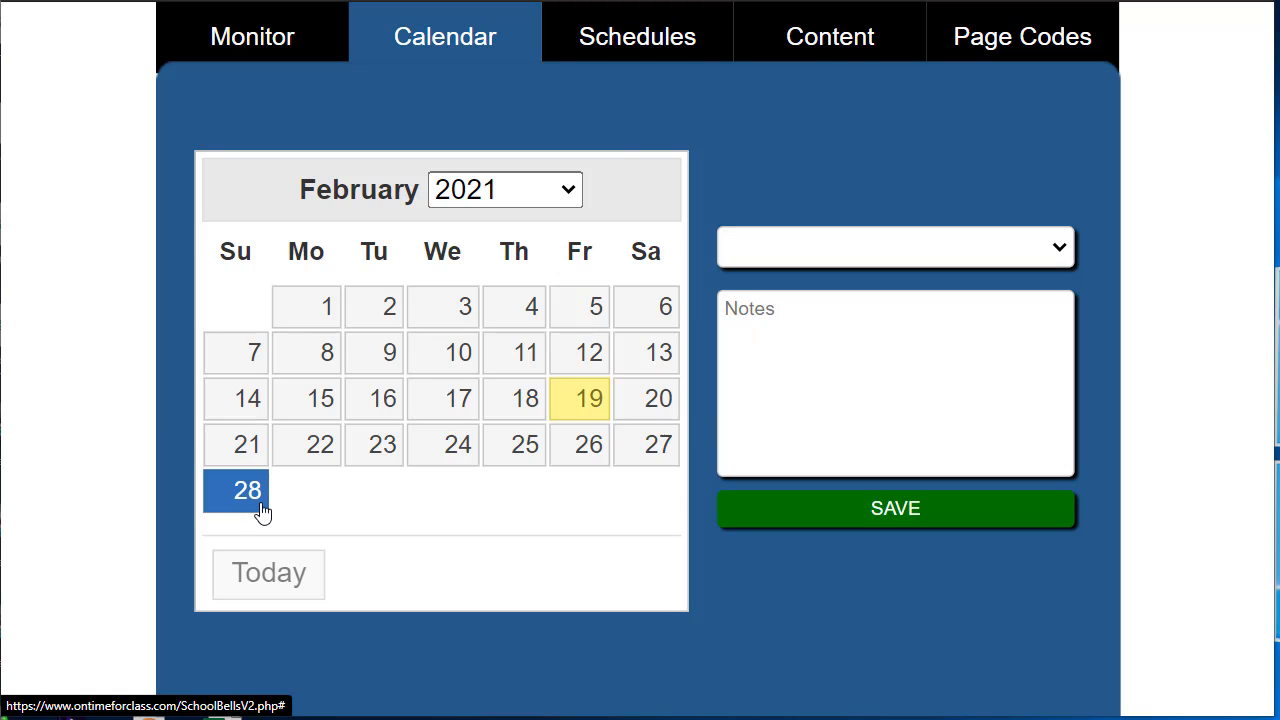
Step: Check the schedules assigned to March 1 to 4, March 10 and March 8, 2021 in the calendar
left_click(651, 187)
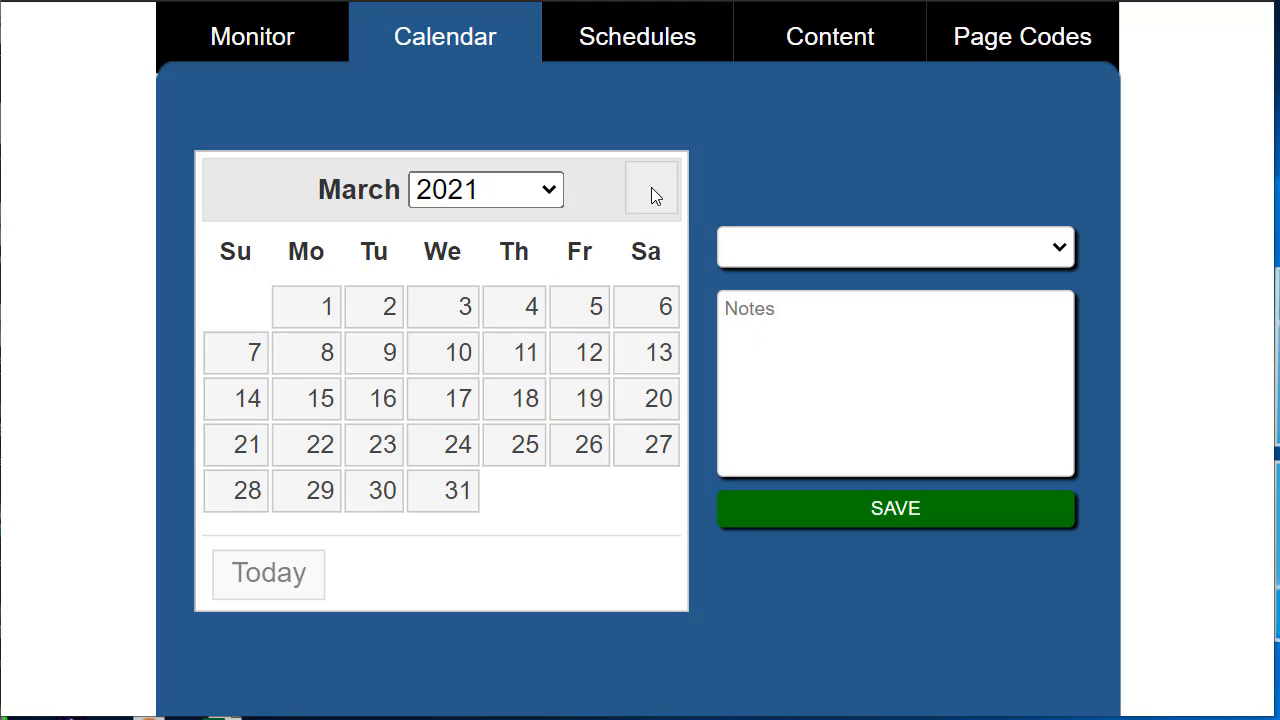
left_click(329, 308)
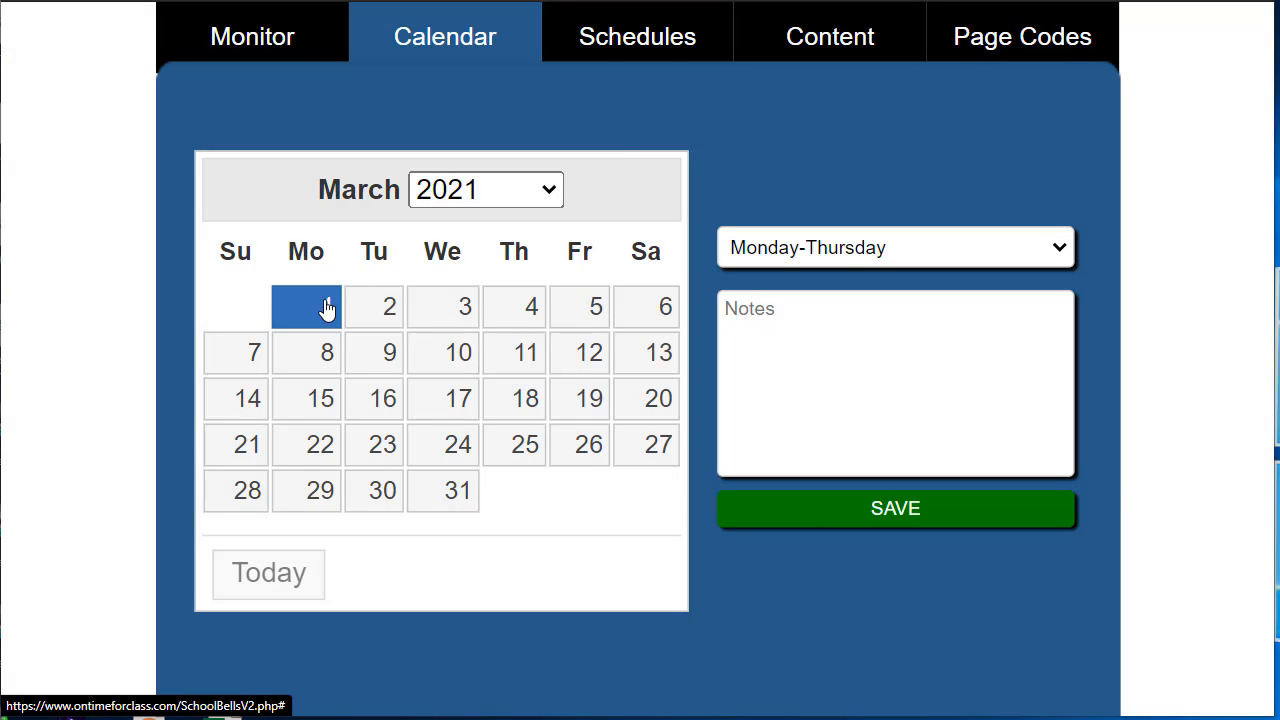
left_click(373, 302)
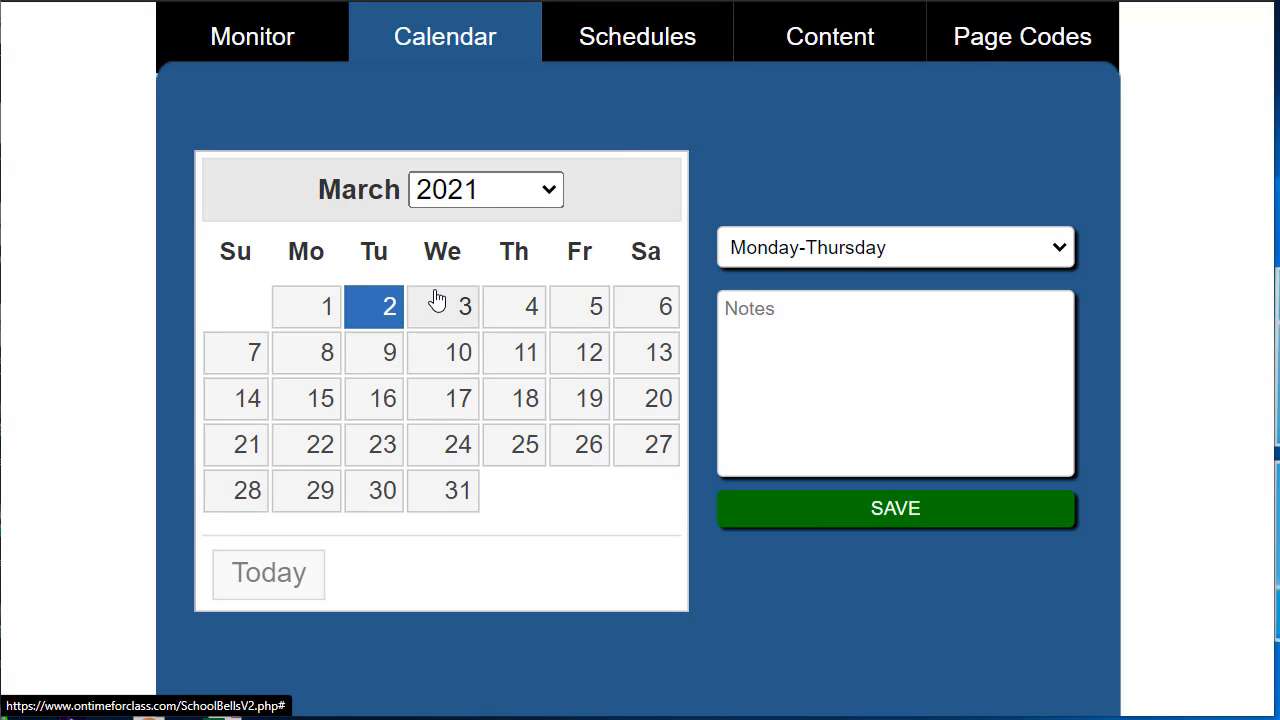
left_click(434, 294)
left_click(517, 302)
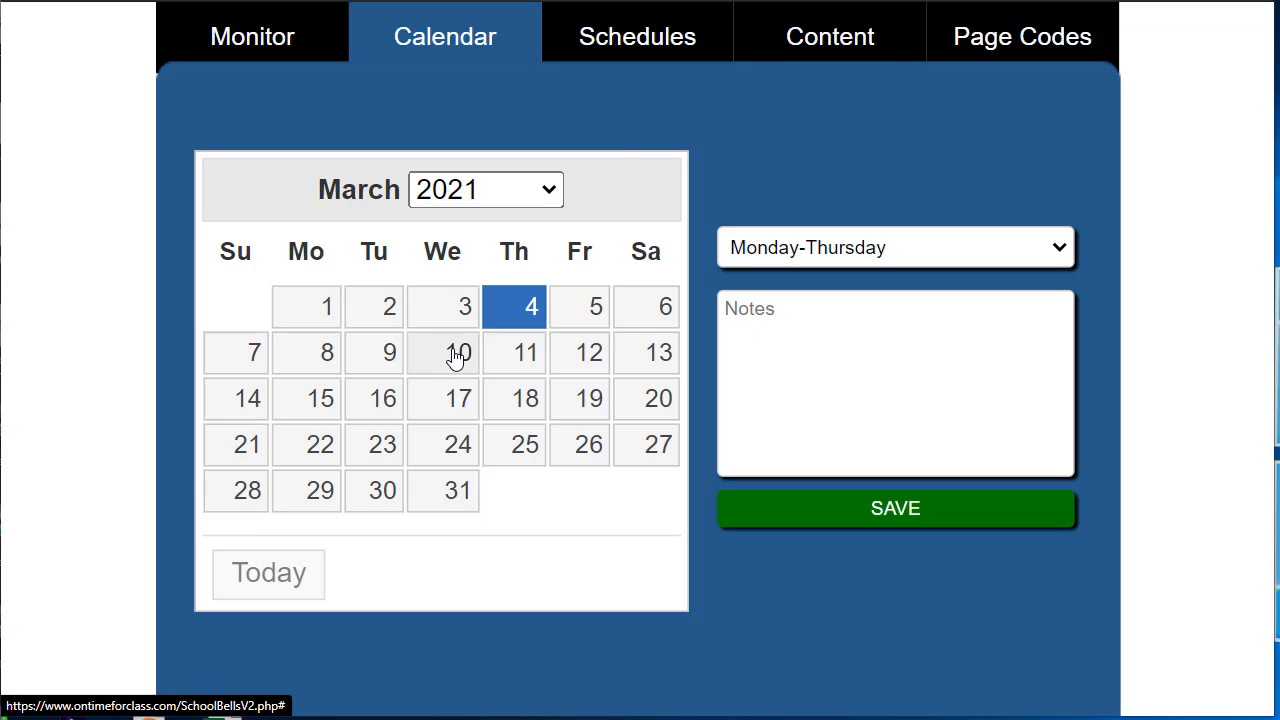
left_click(457, 360)
left_click(318, 354)
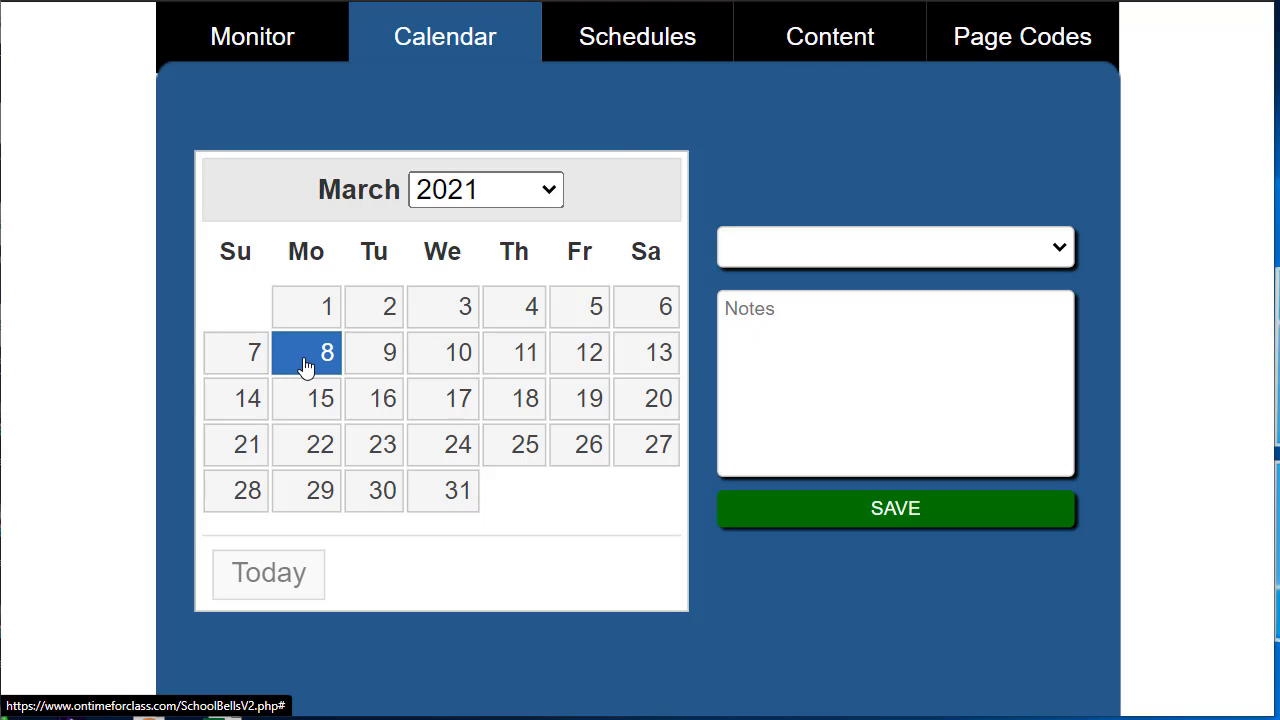
Step: Assign the Monday-Thursday schedule to March 8, 2021 with the note "This is the Monday schedule" and save it
left_click(751, 257)
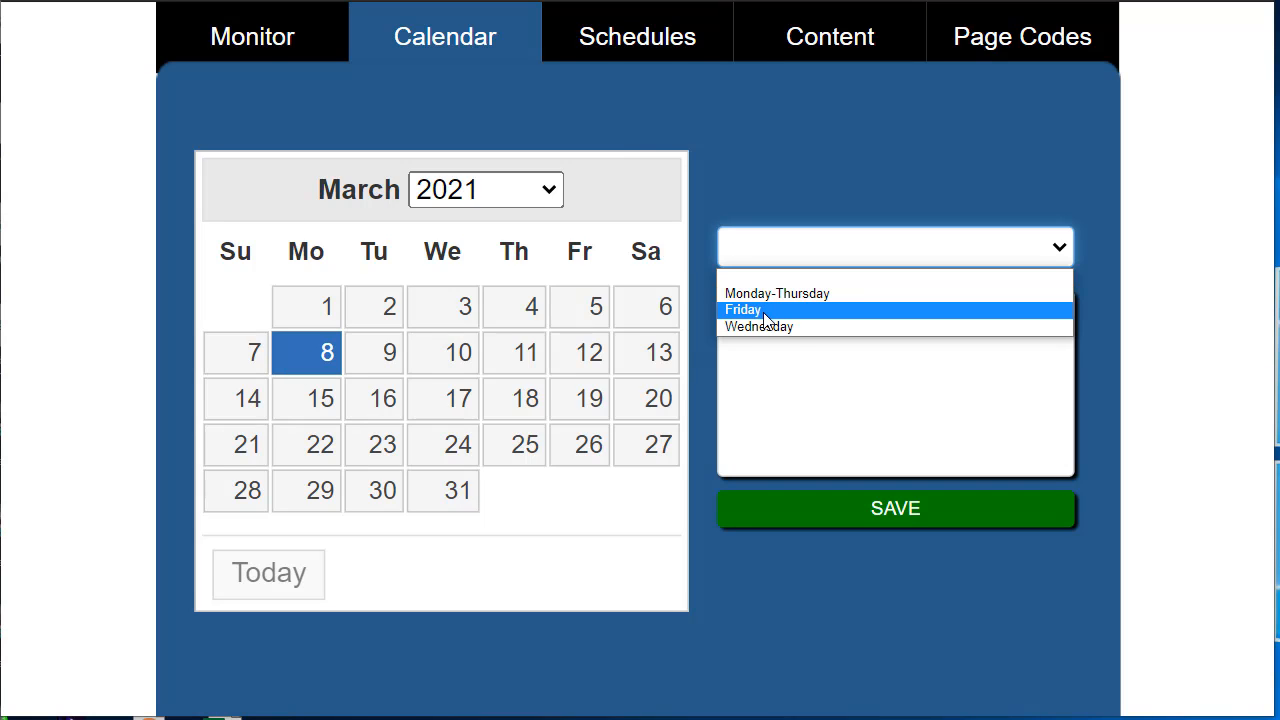
left_click(789, 294)
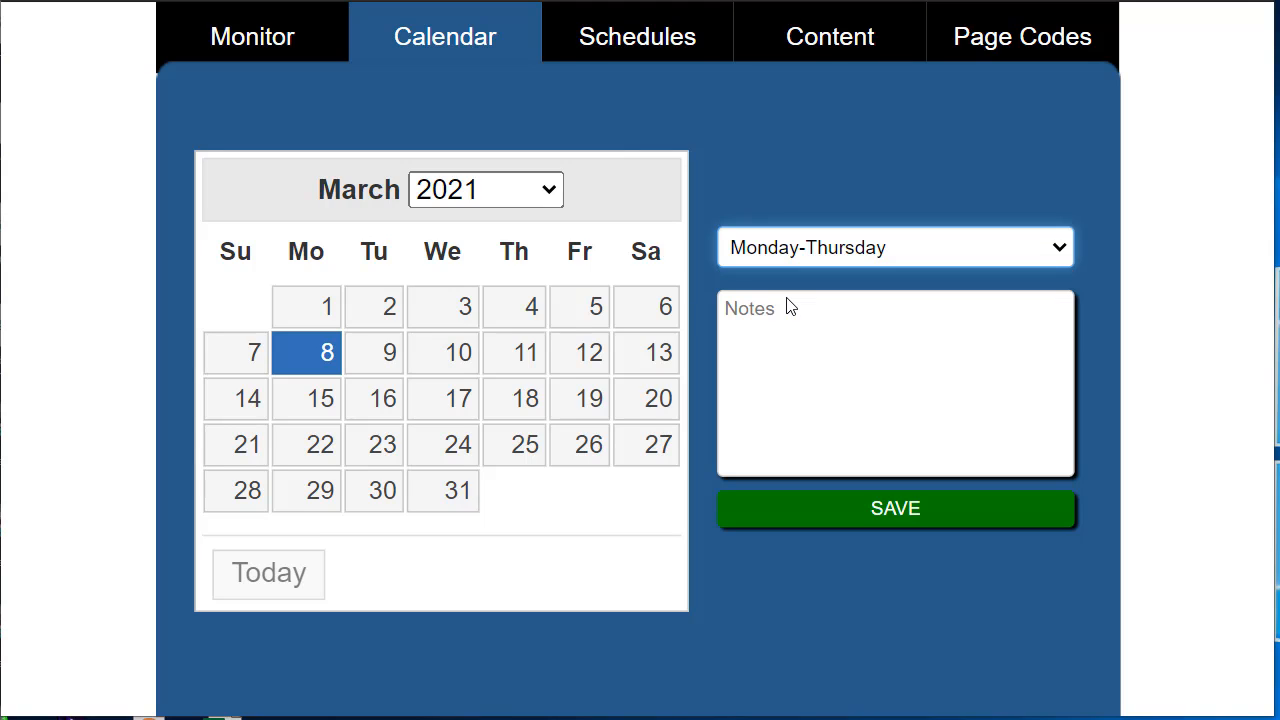
left_click(777, 316)
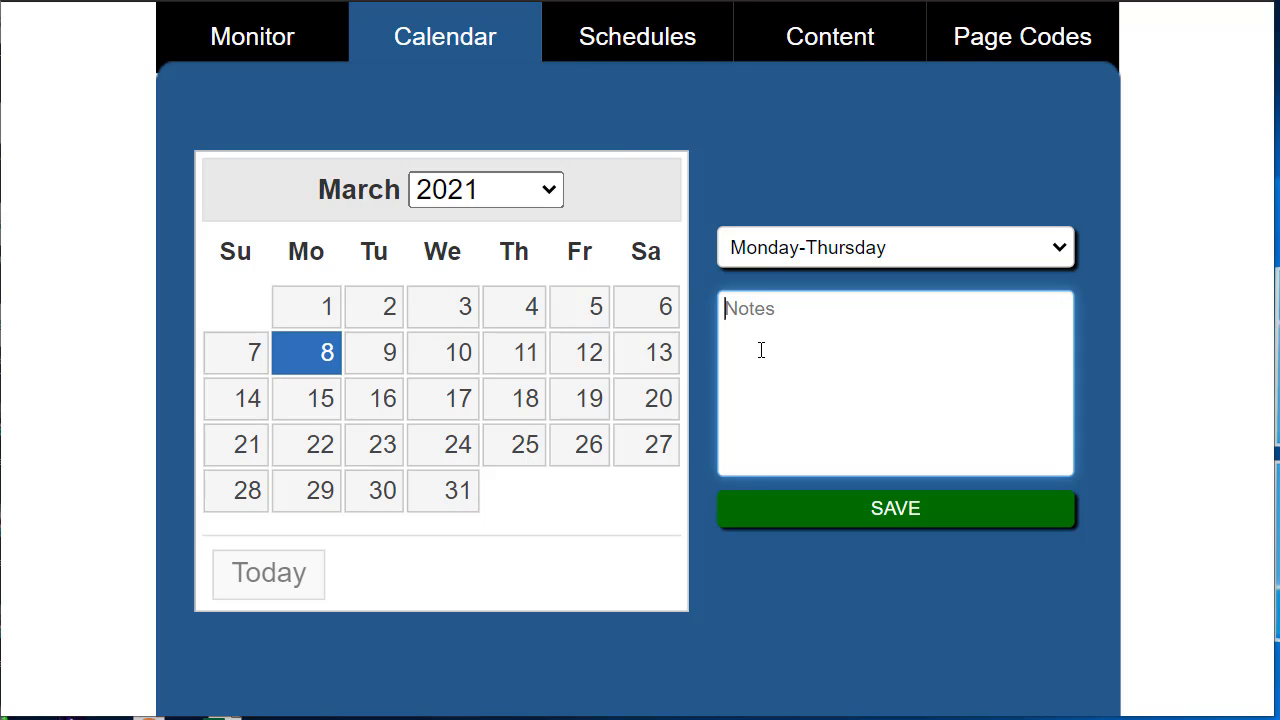
type("This is the M")
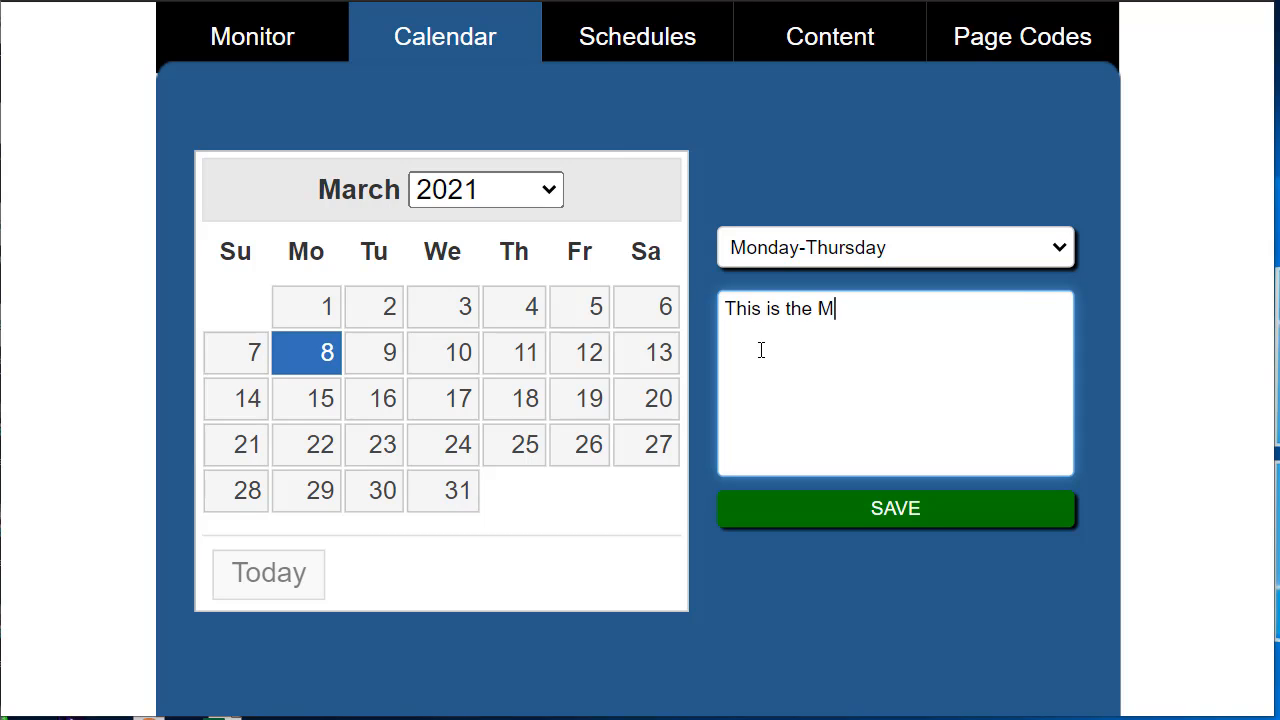
type("onday schedule")
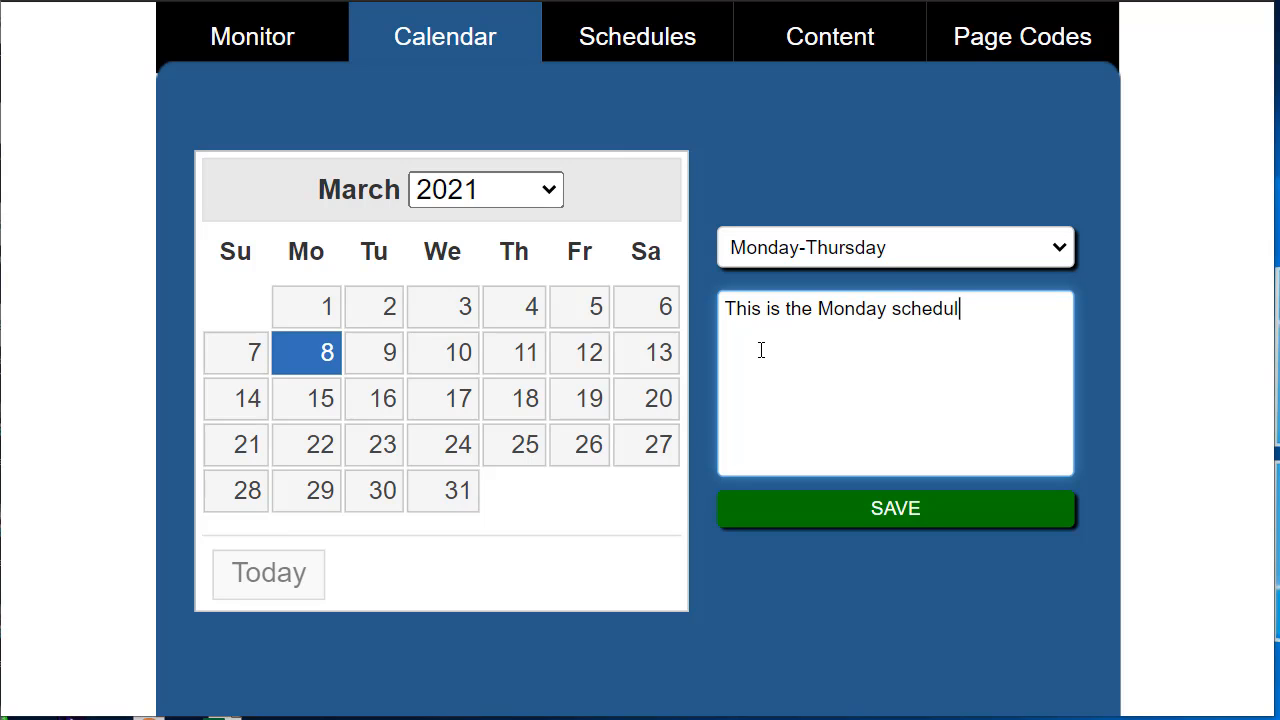
left_click(787, 511)
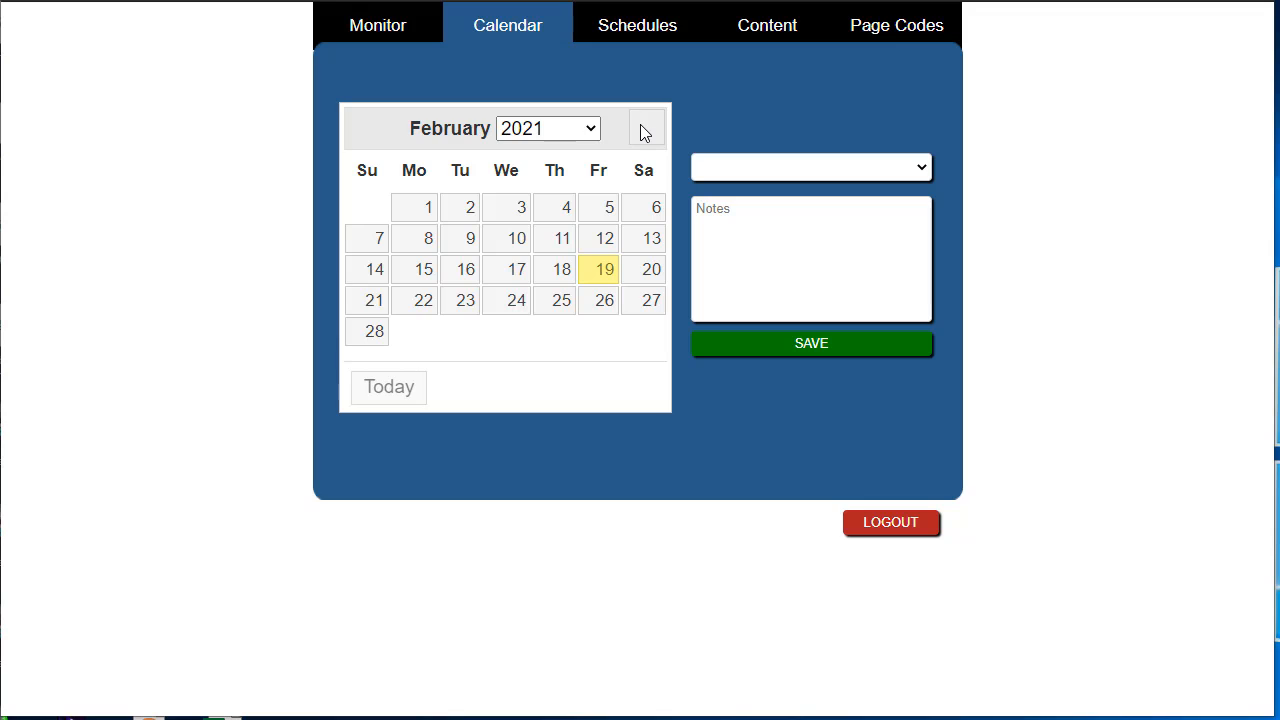
Step: Return to March 2021 in the calendar and check the schedules and notes saved for March 8 and March 9
left_click(642, 127)
left_click(419, 252)
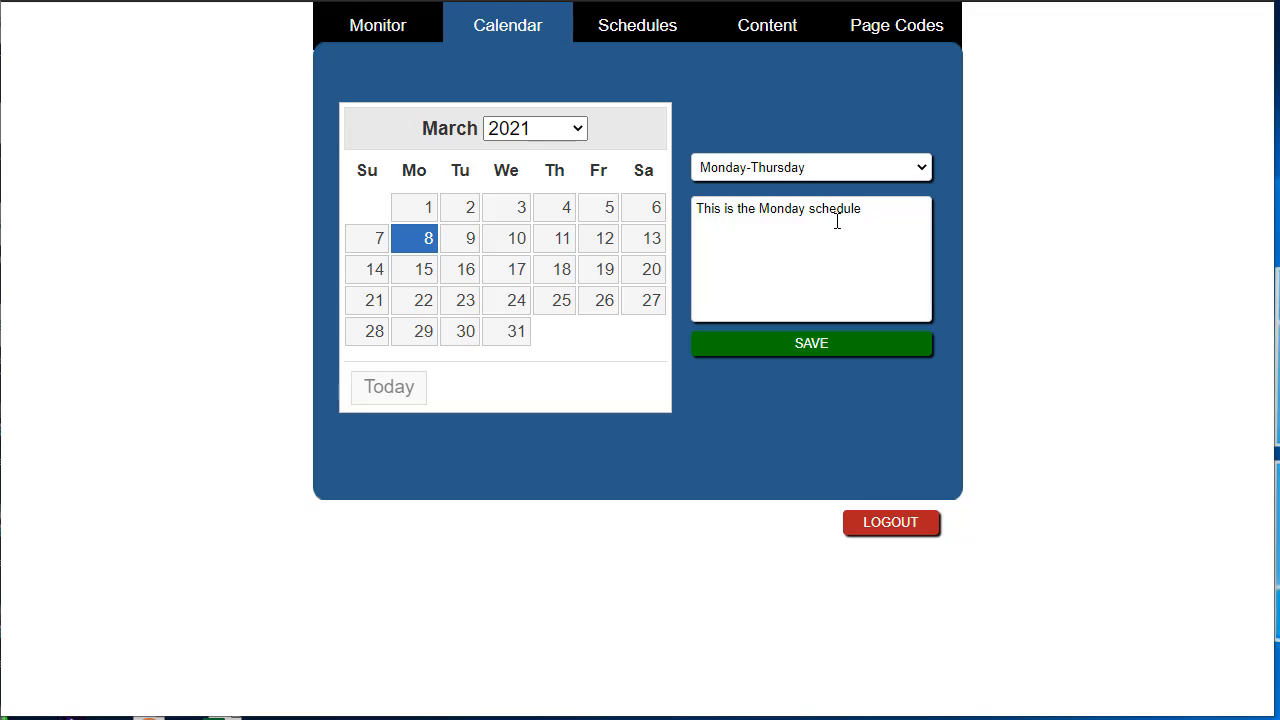
scroll(951, 291, "up", 3)
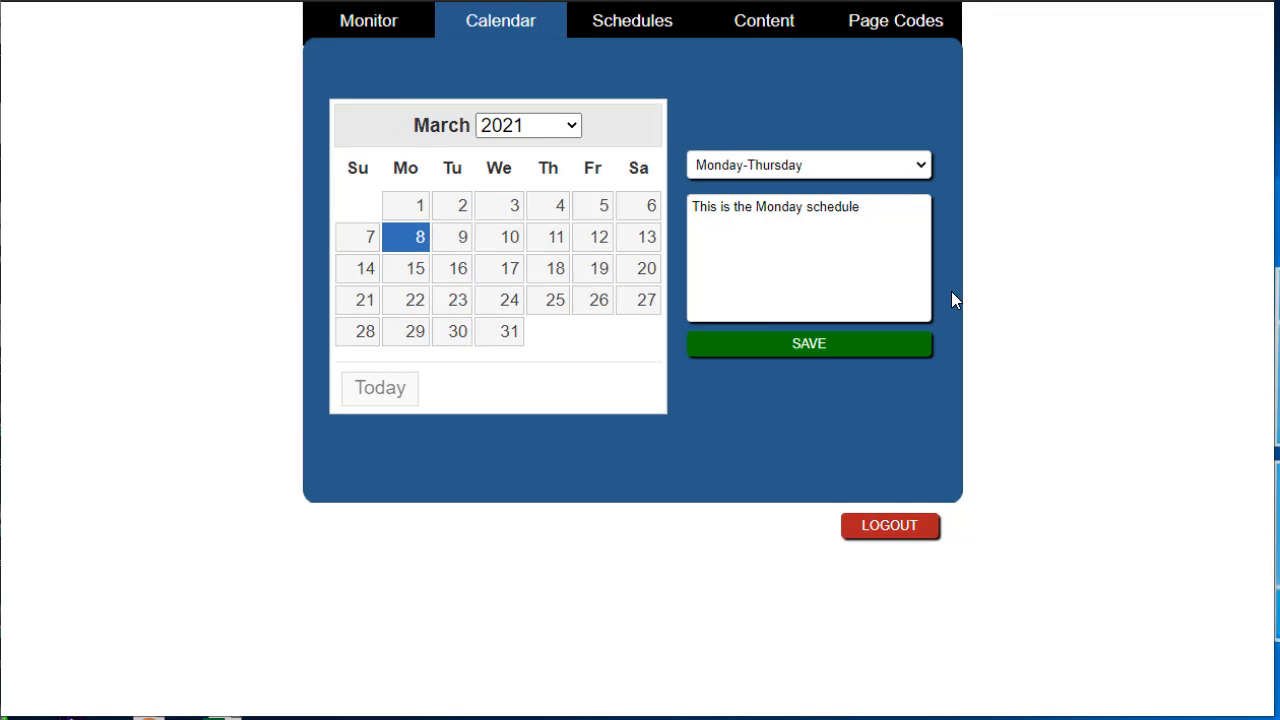
scroll(951, 291, "up", 1)
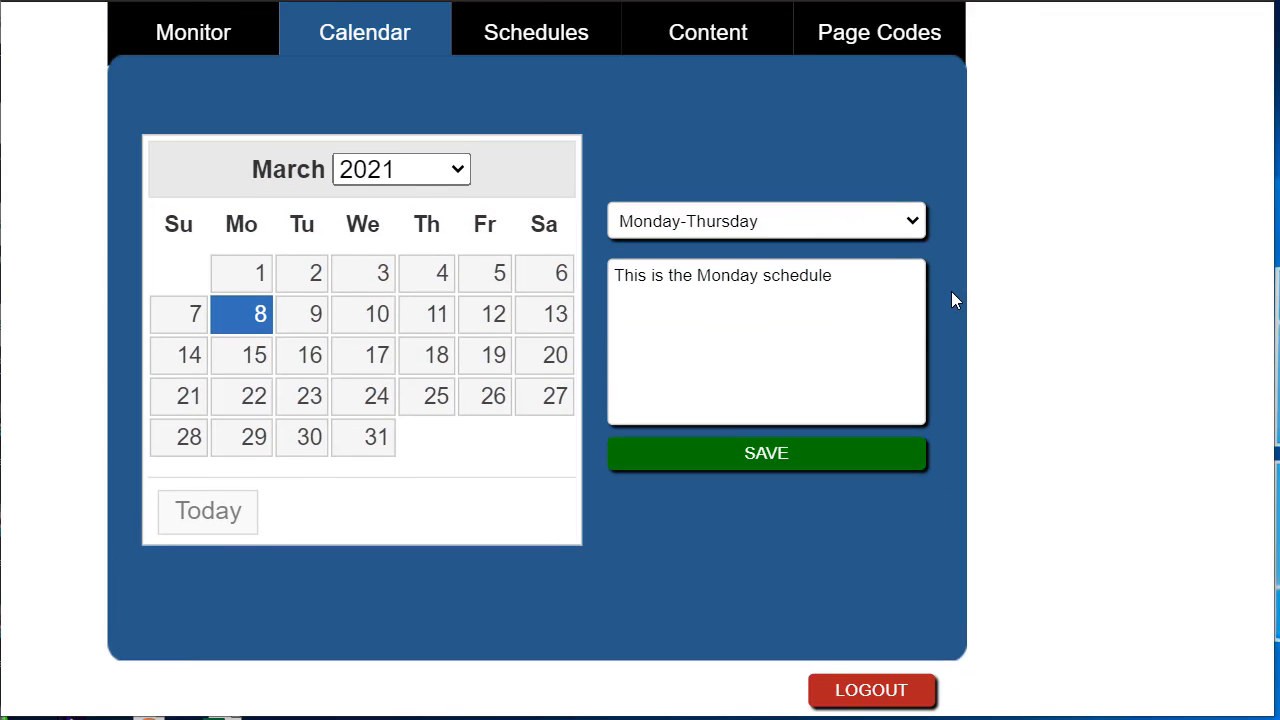
left_click(309, 320)
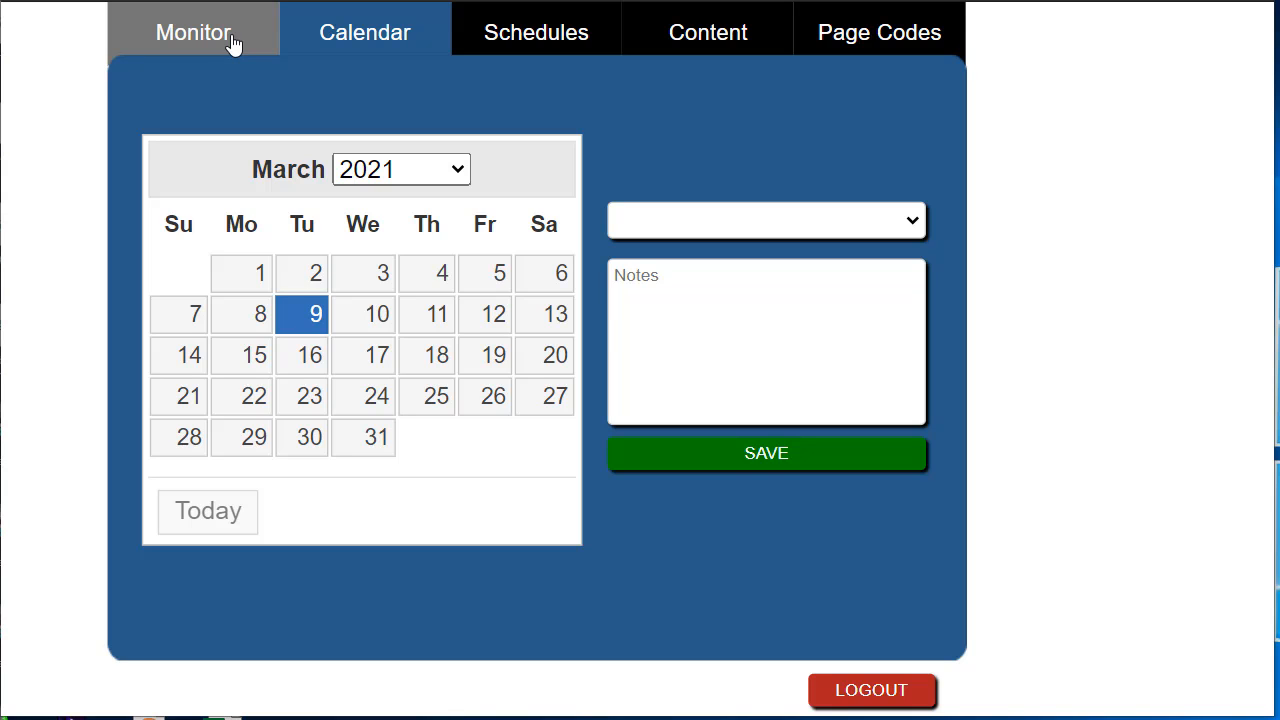
Step: Open the monitor, refresh its data and reopen it to review the day's list of bell events
left_click(232, 44)
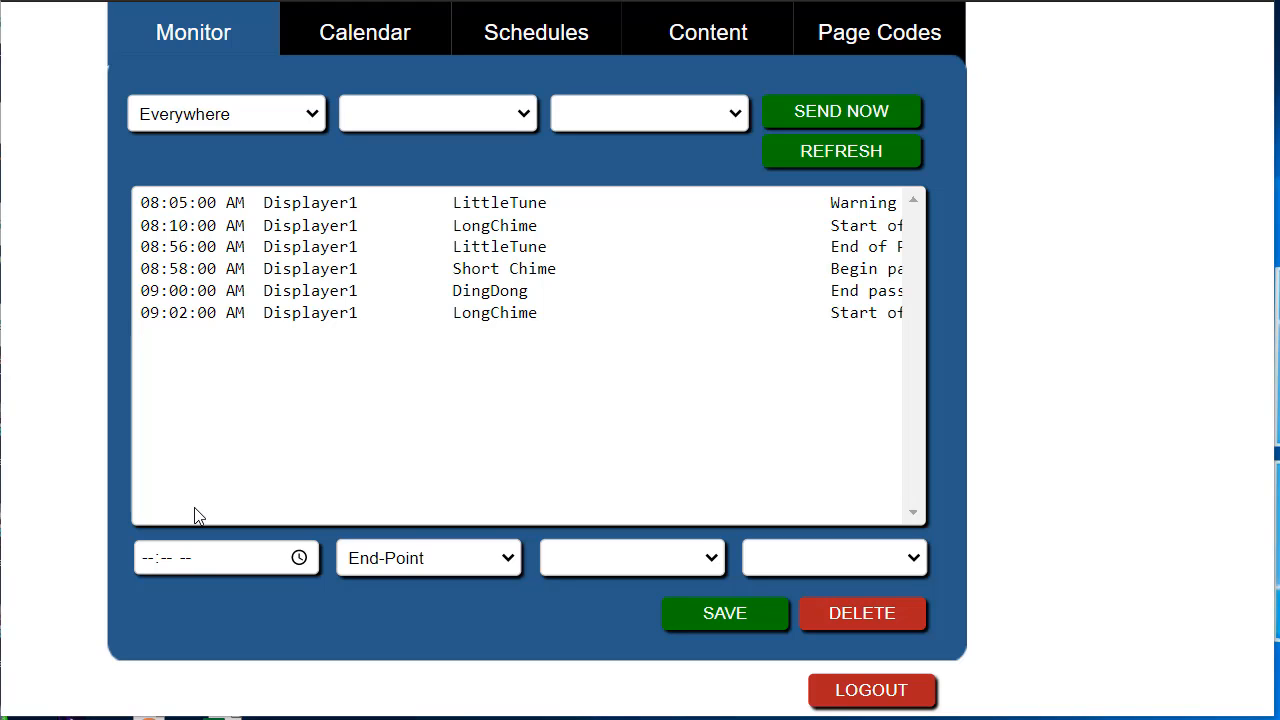
left_click(891, 152)
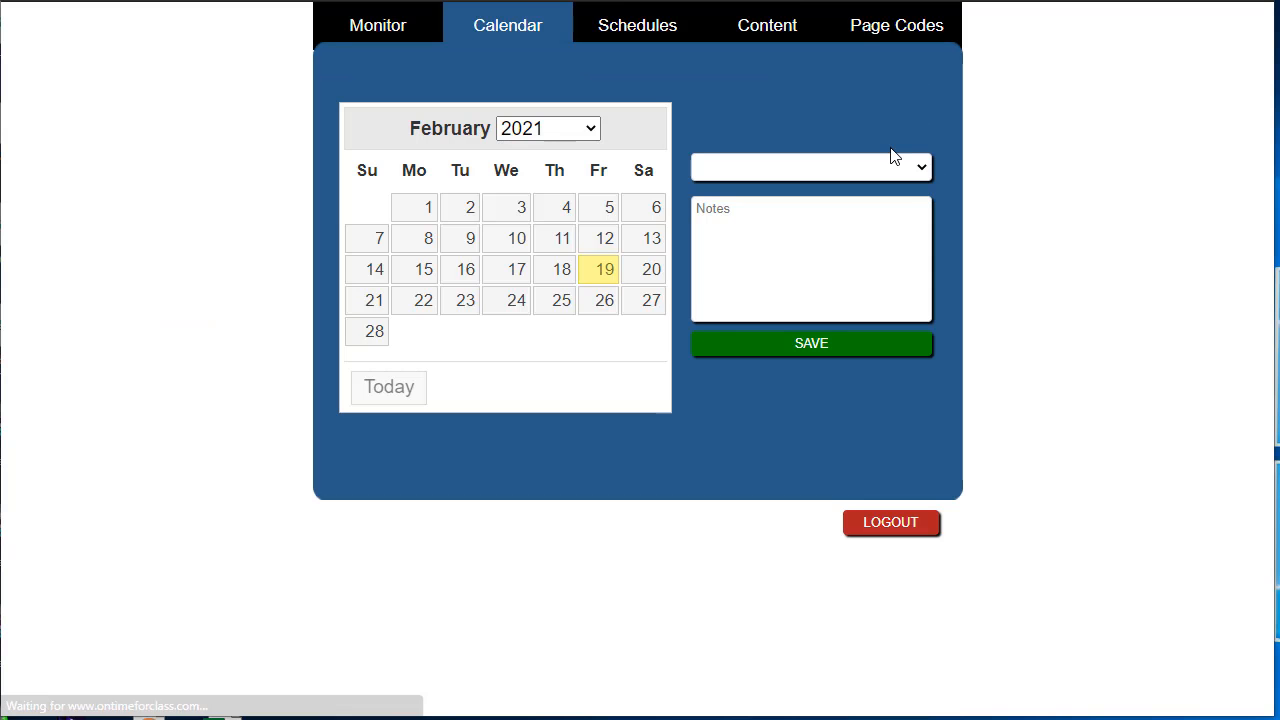
left_click(372, 38)
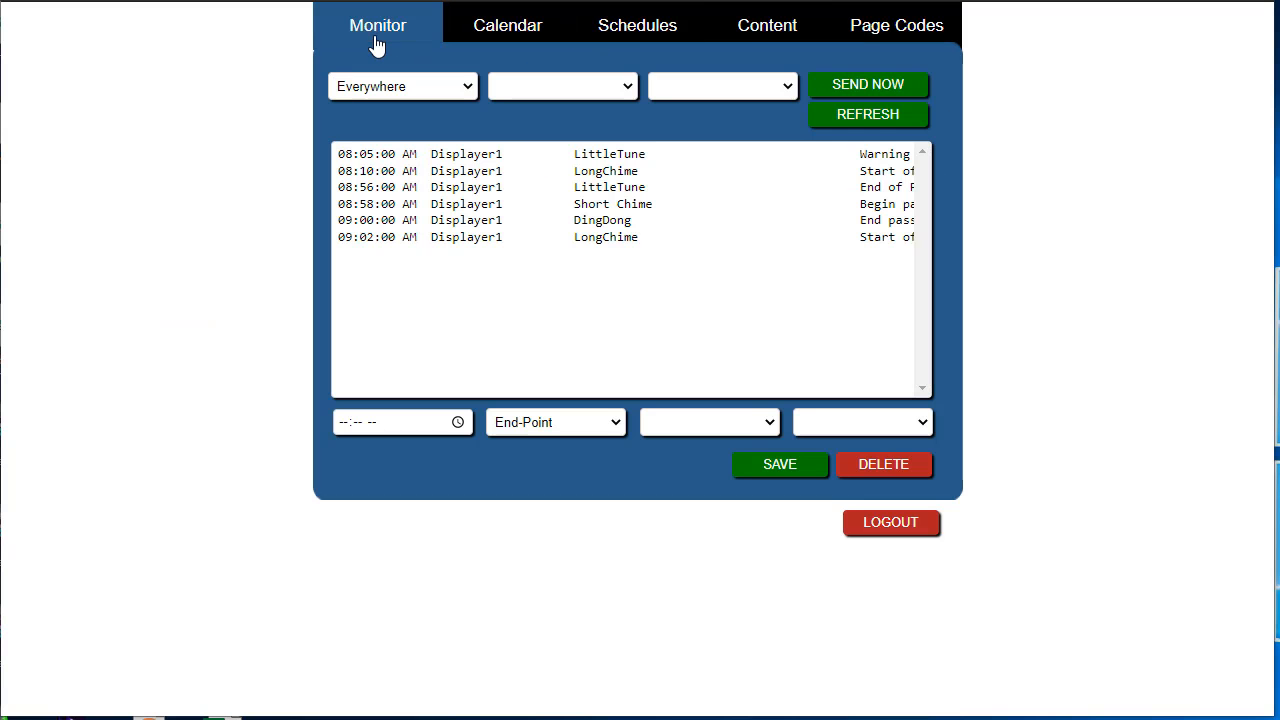
scroll(1092, 216, "up", 2)
scroll(1094, 218, "left", 1)
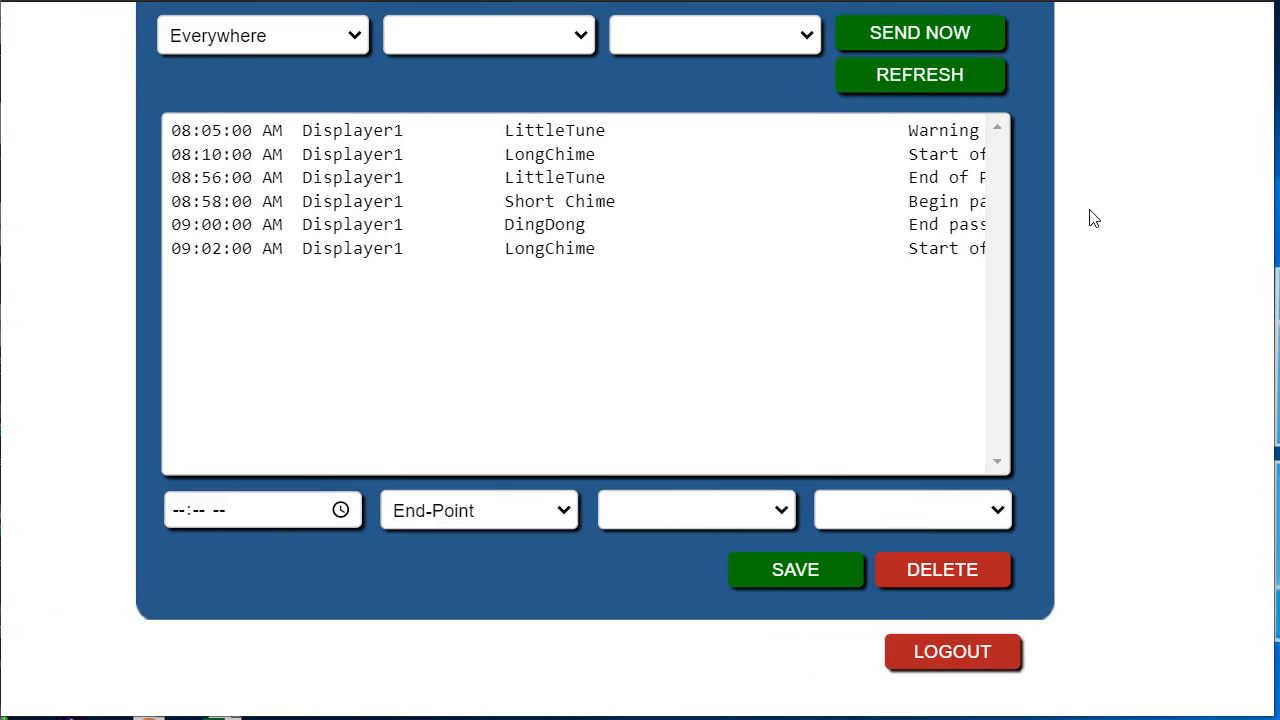
scroll(1094, 218, "up", 1)
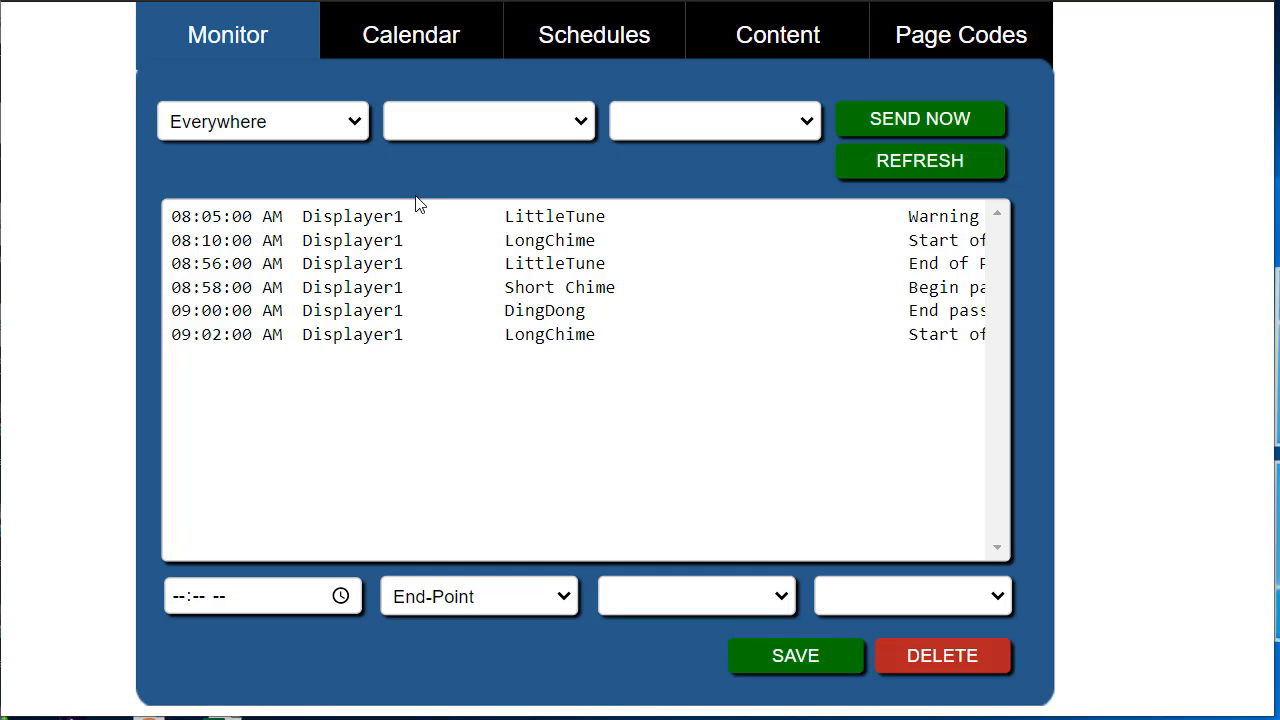
Step: Choose Displayer1 and the DingDong tone as the settings for sending a bell immediately
left_click(354, 122)
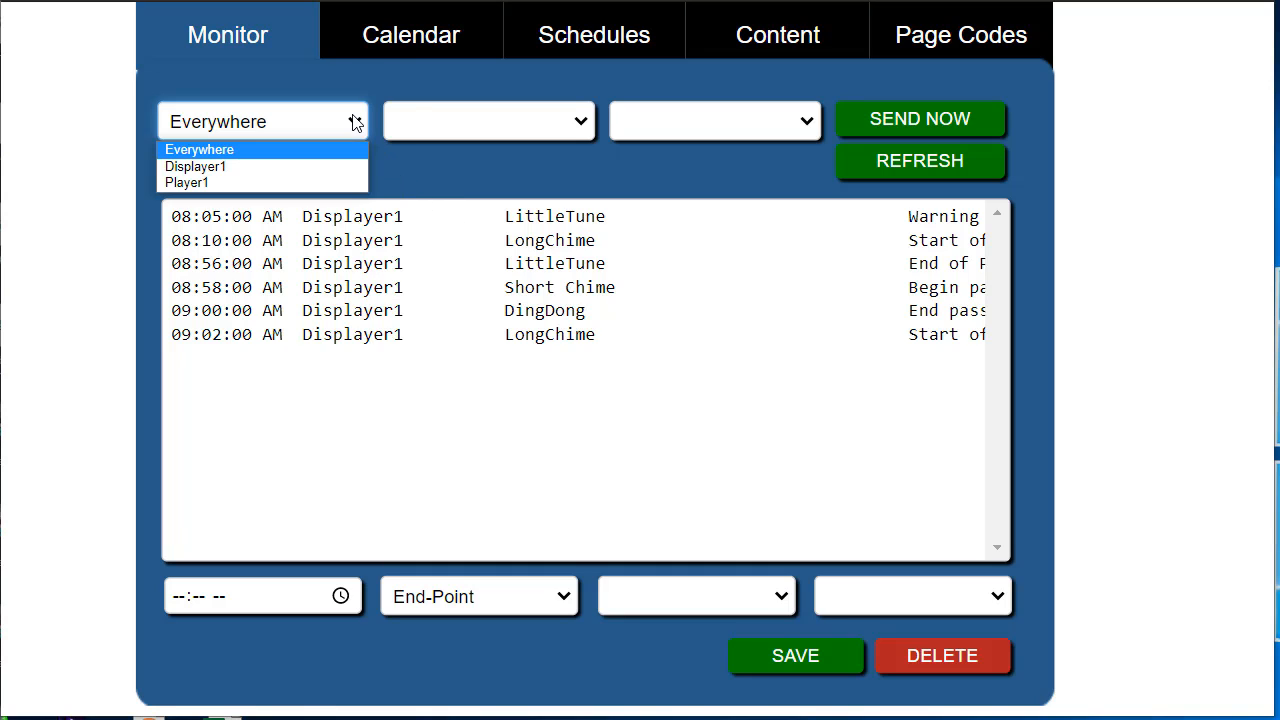
left_click(229, 170)
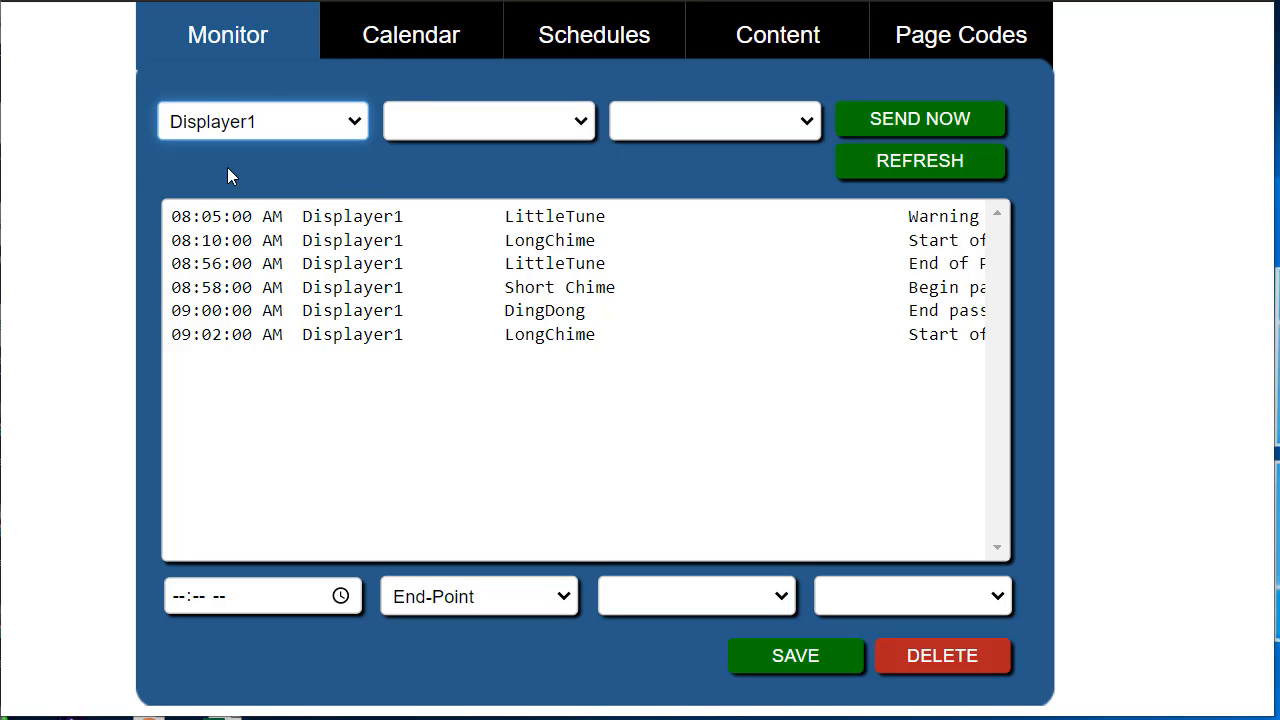
left_click(583, 132)
left_click(437, 200)
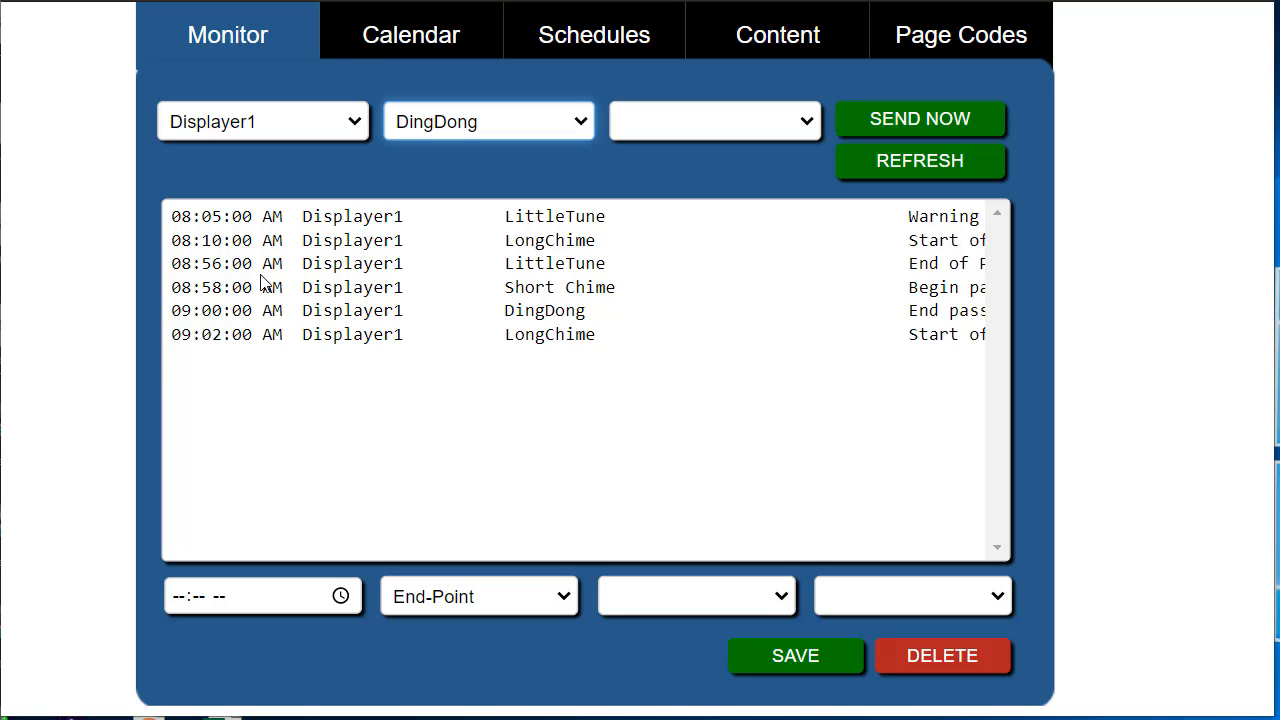
Step: Delete the 09:00 AM DingDong event on Displayer1 from the day's monitored events
left_click(328, 314)
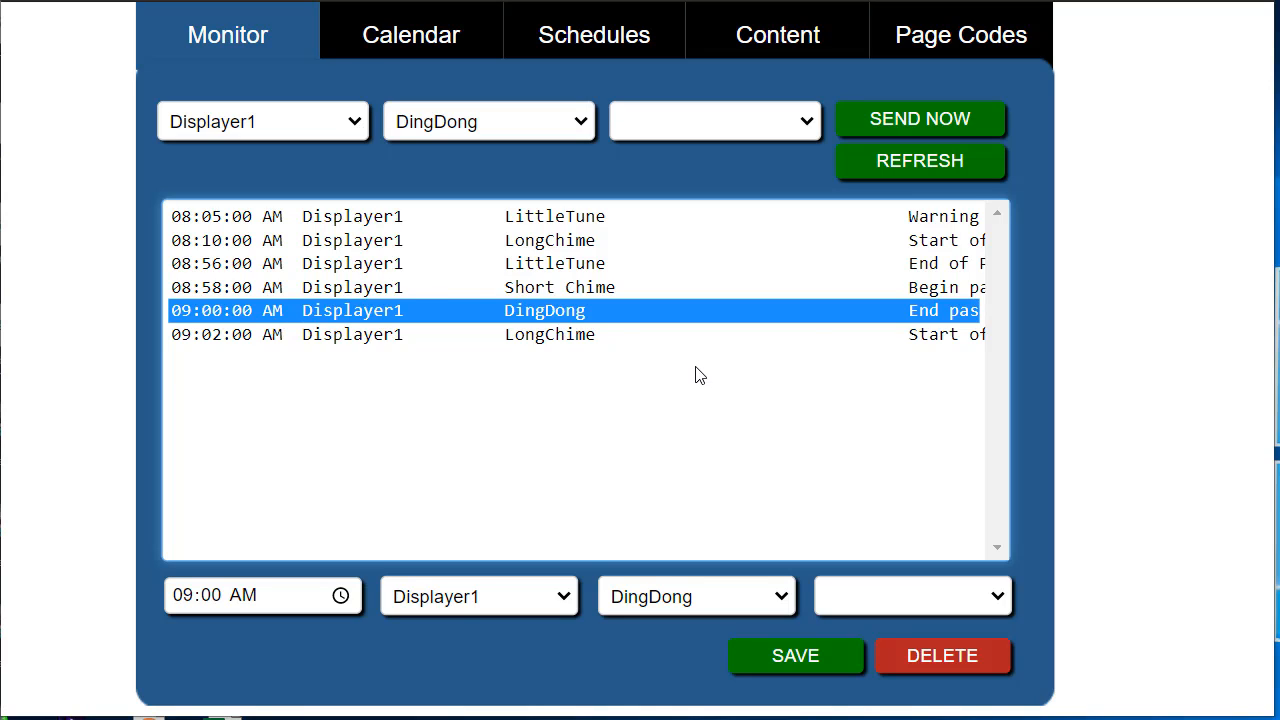
left_click(957, 654)
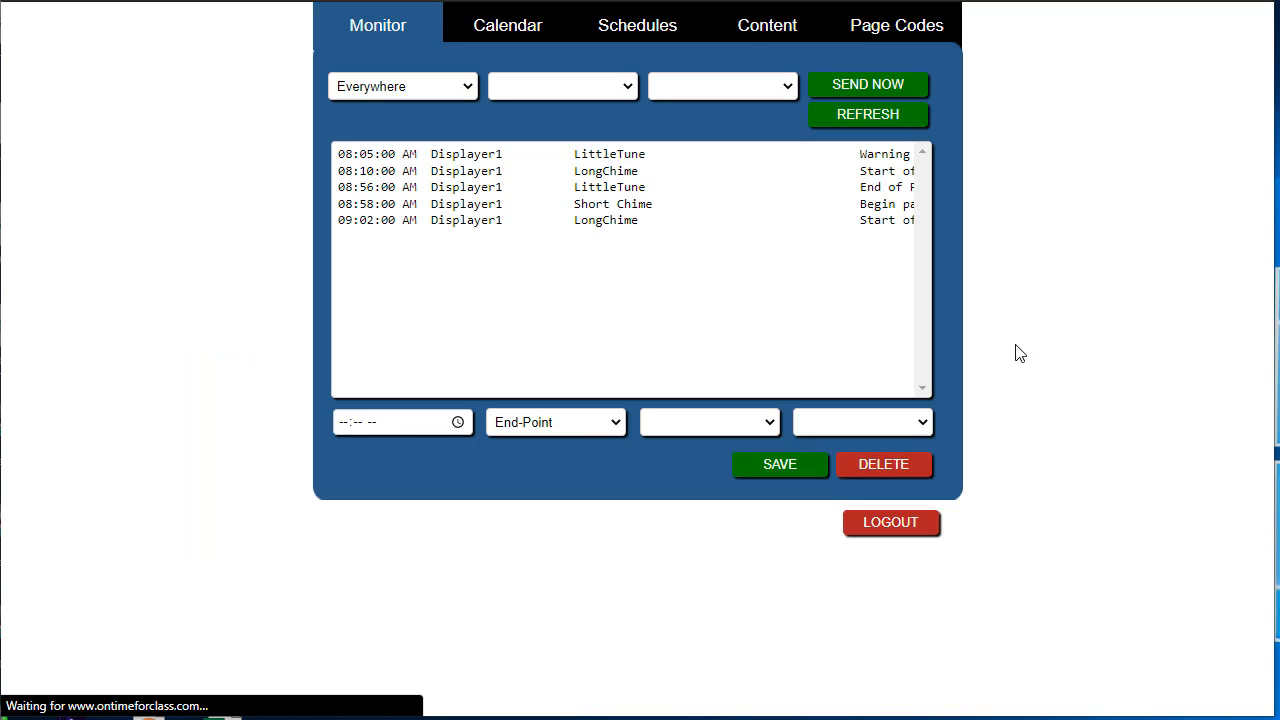
Step: Set the time of the 09:02 AM LongChime event on Displayer1 to 09:05 AM and save it
scroll(1038, 190, "up", 4)
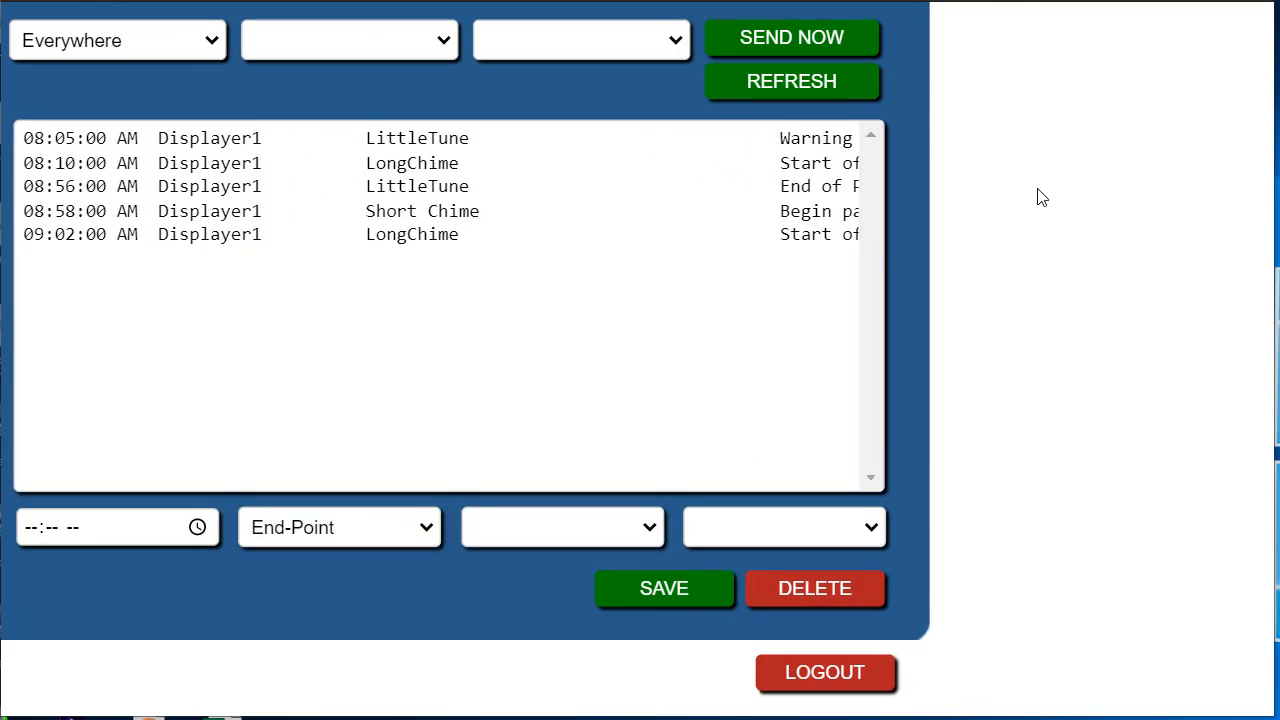
scroll(1037, 188, "left", 1)
scroll(1037, 188, "up", 1)
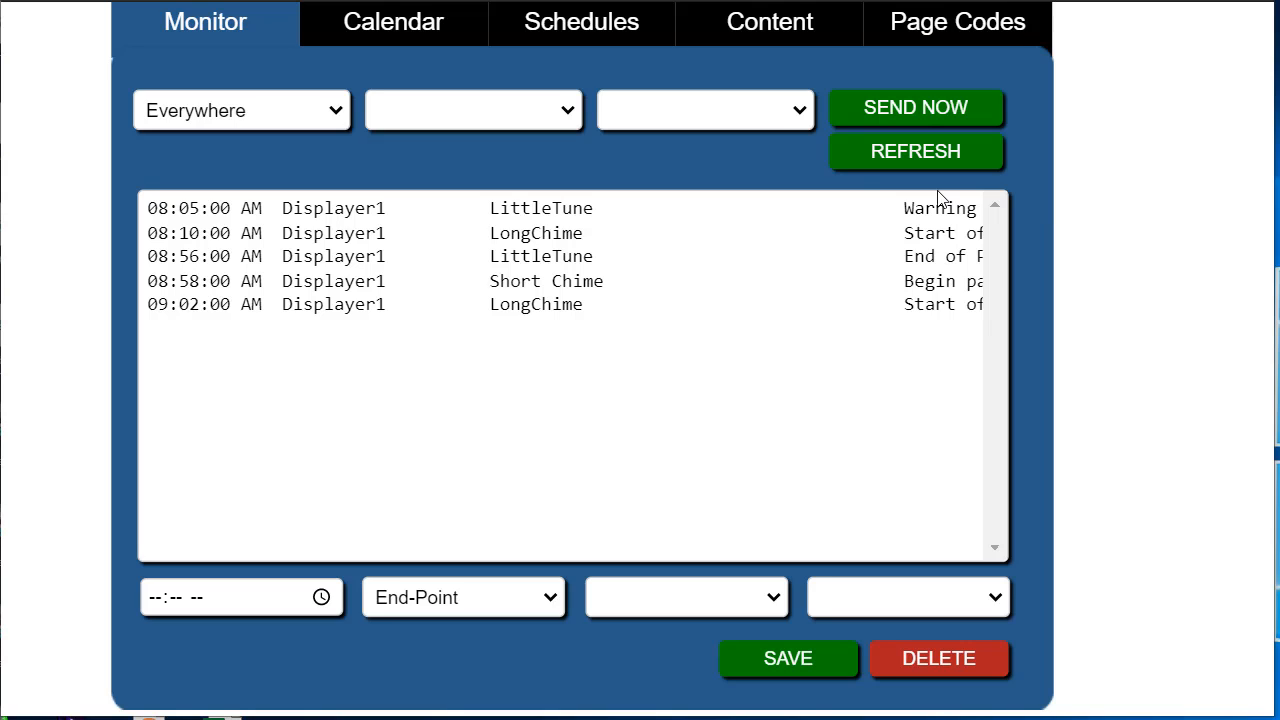
left_click(352, 306)
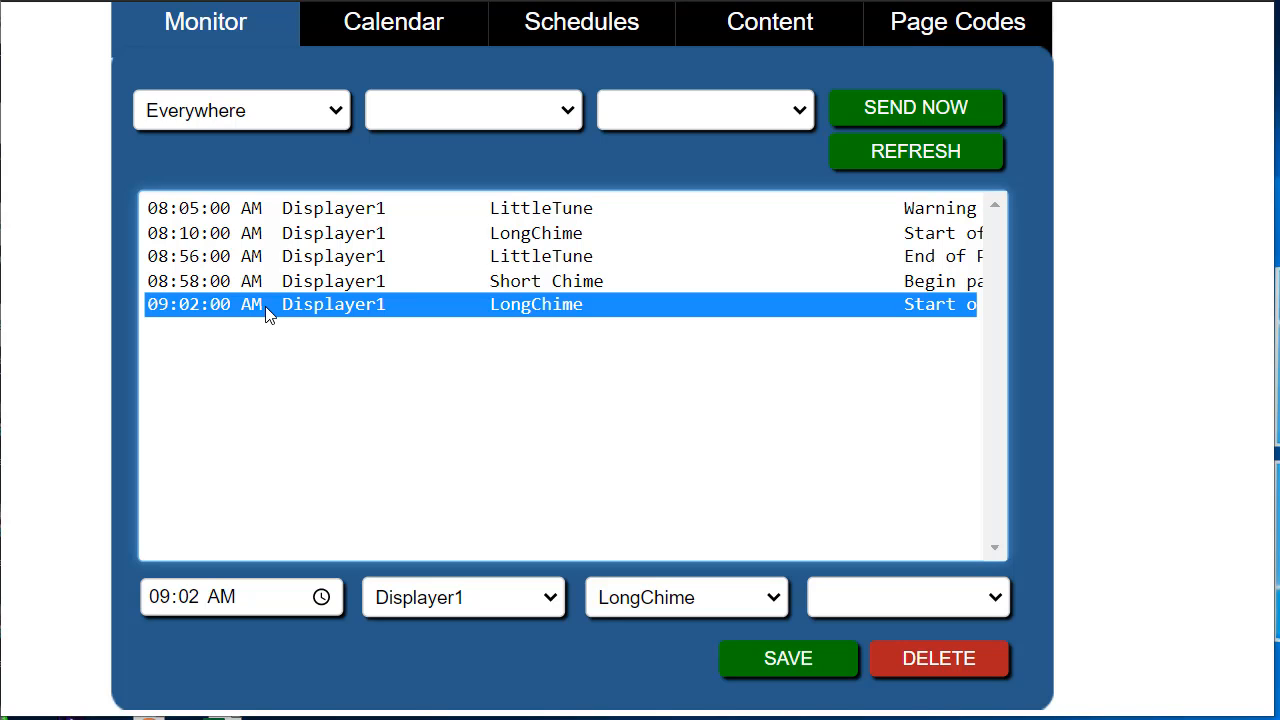
left_click(190, 598)
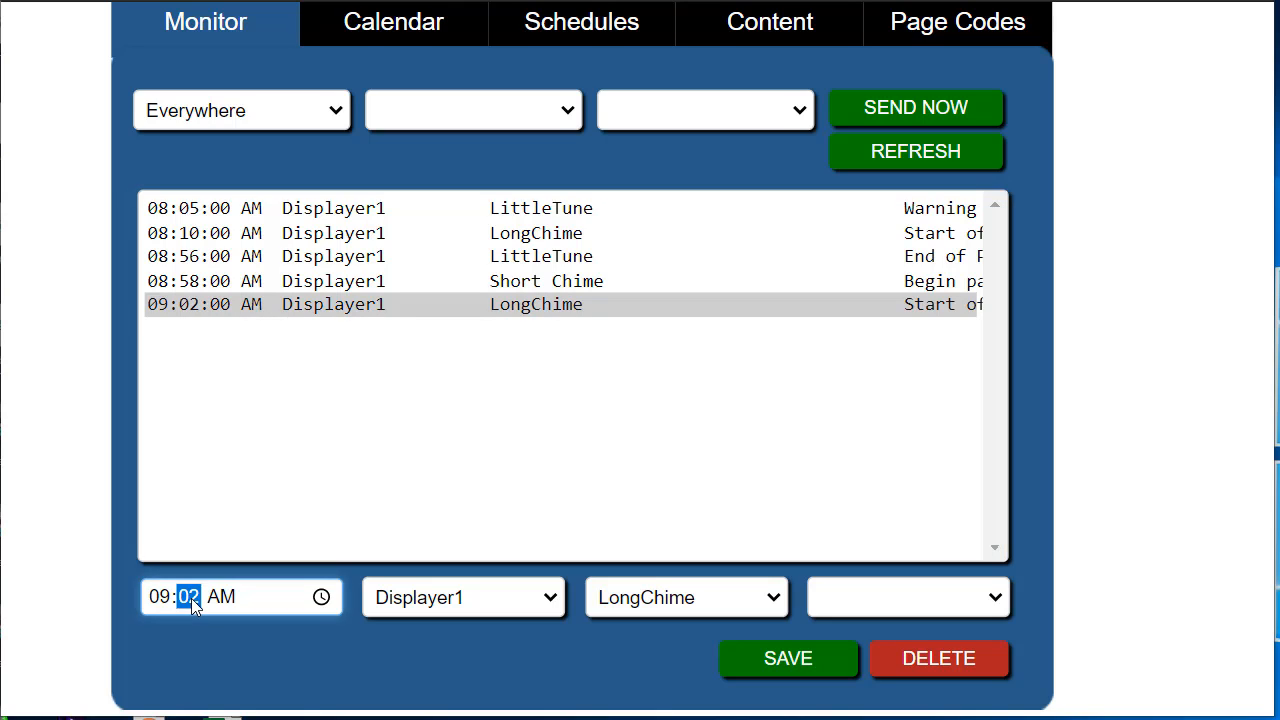
type("05")
left_click(843, 658)
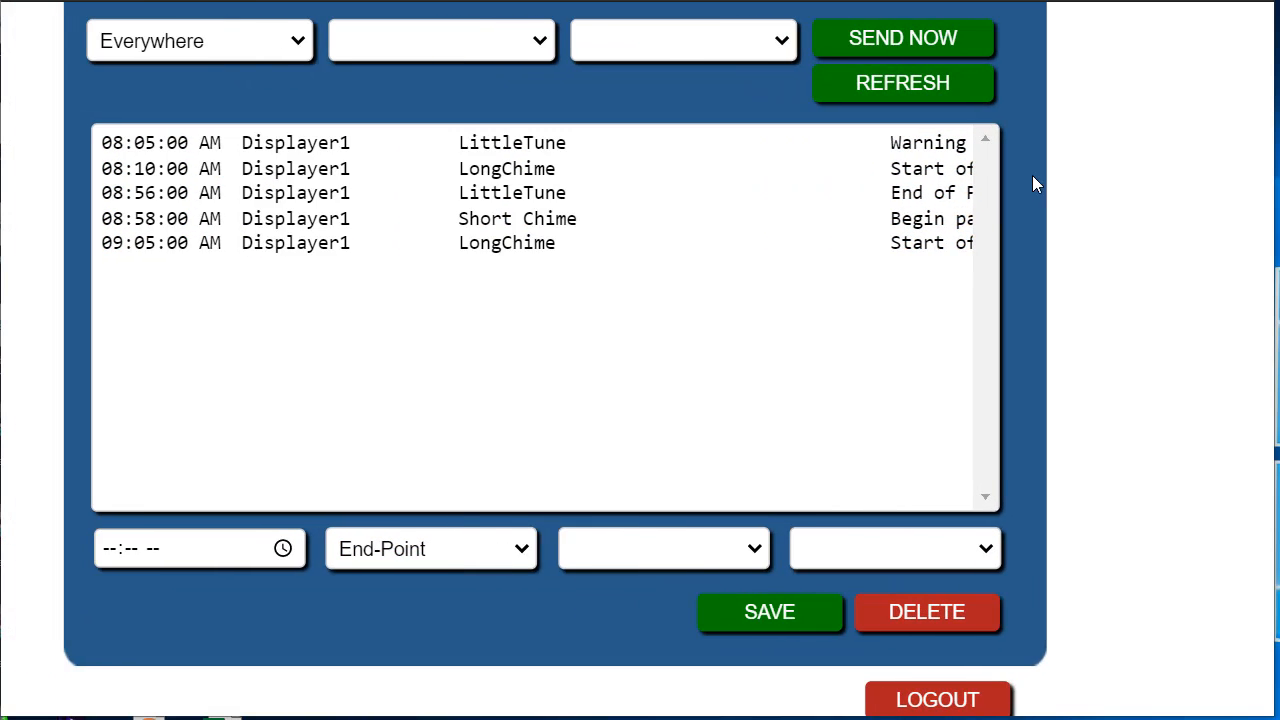
Step: Select the 09:05 AM LongChime event in the monitor list and check its time, end-point and tone
scroll(1032, 176, "left", 1)
scroll(1032, 176, "up", 1)
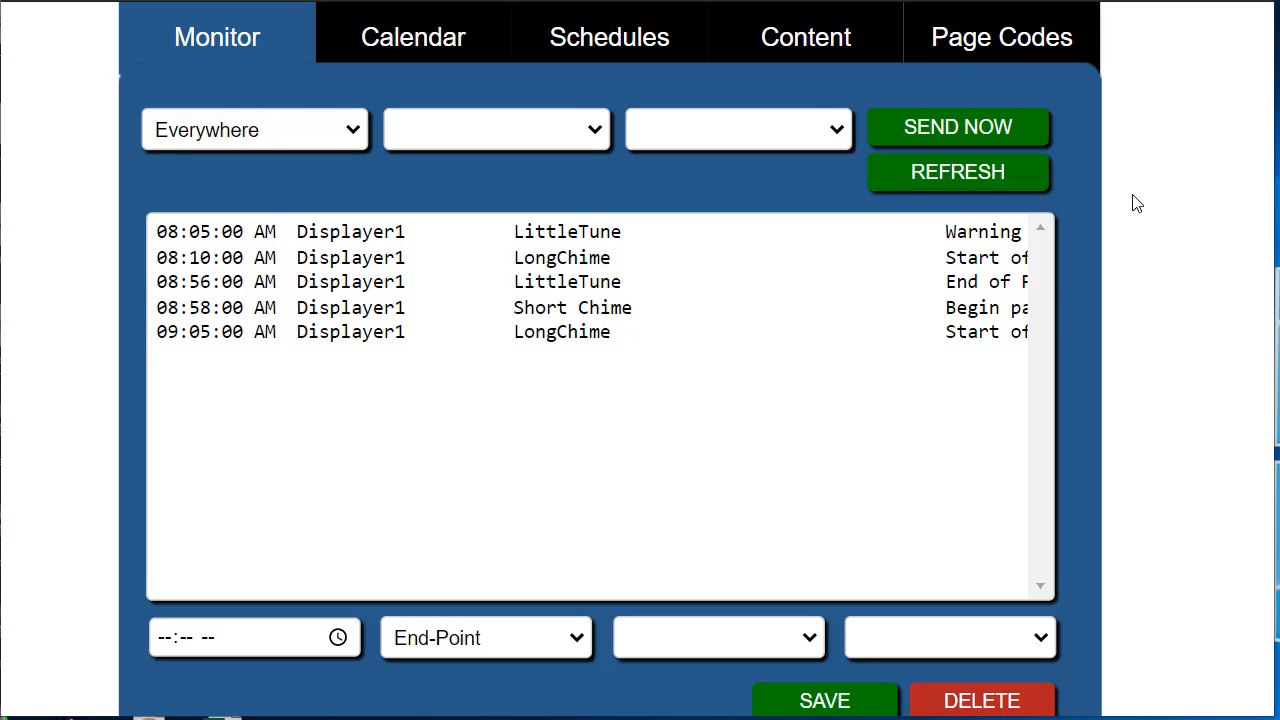
left_click(330, 340)
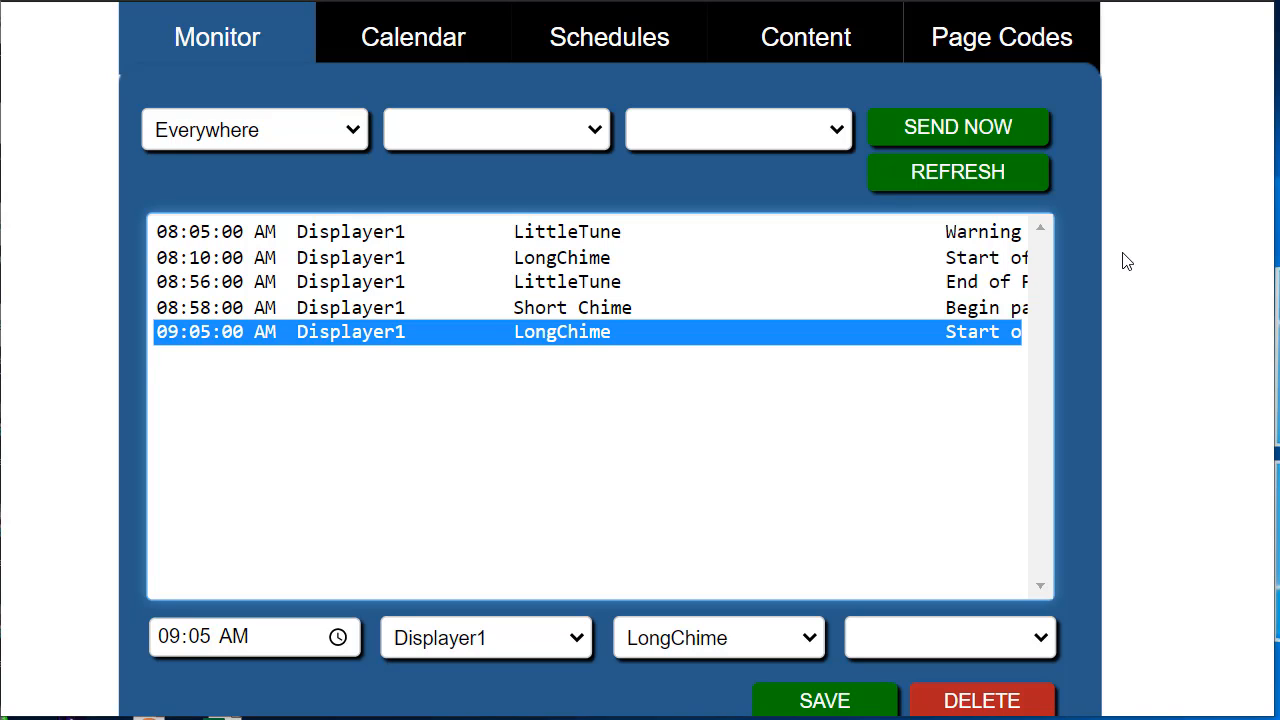
left_click(1152, 592)
scroll(1152, 592, "down", 1)
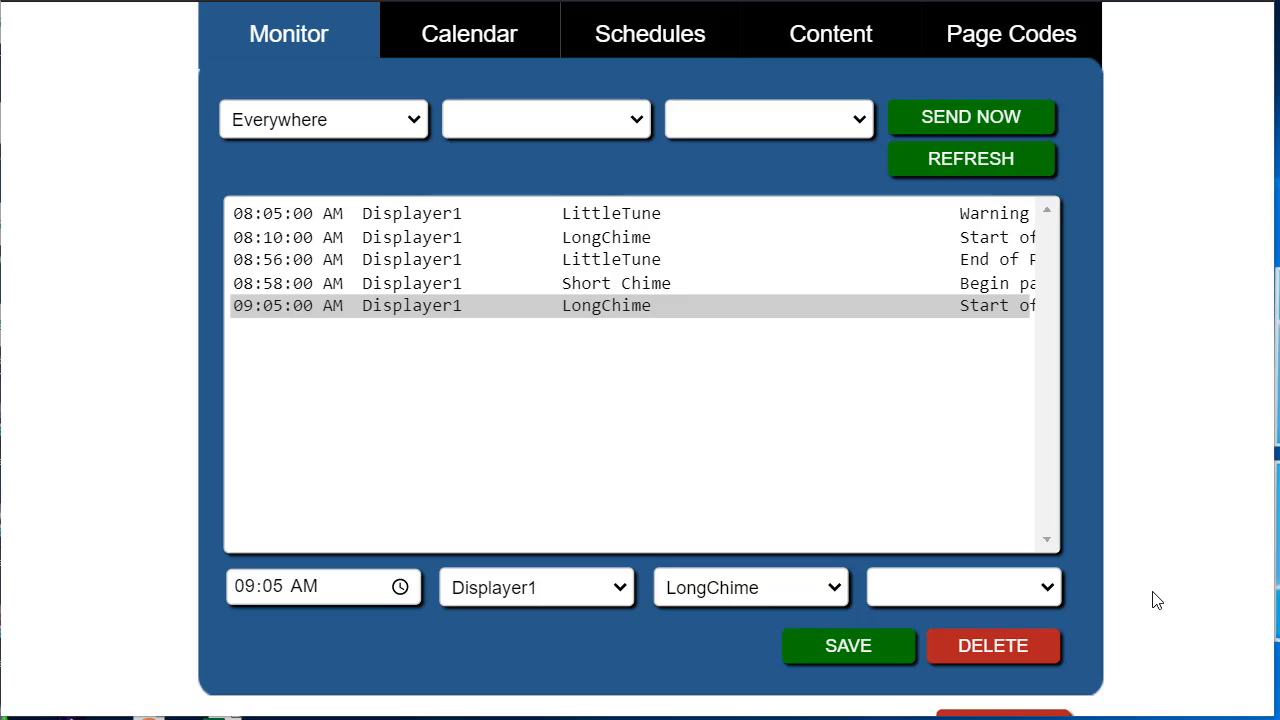